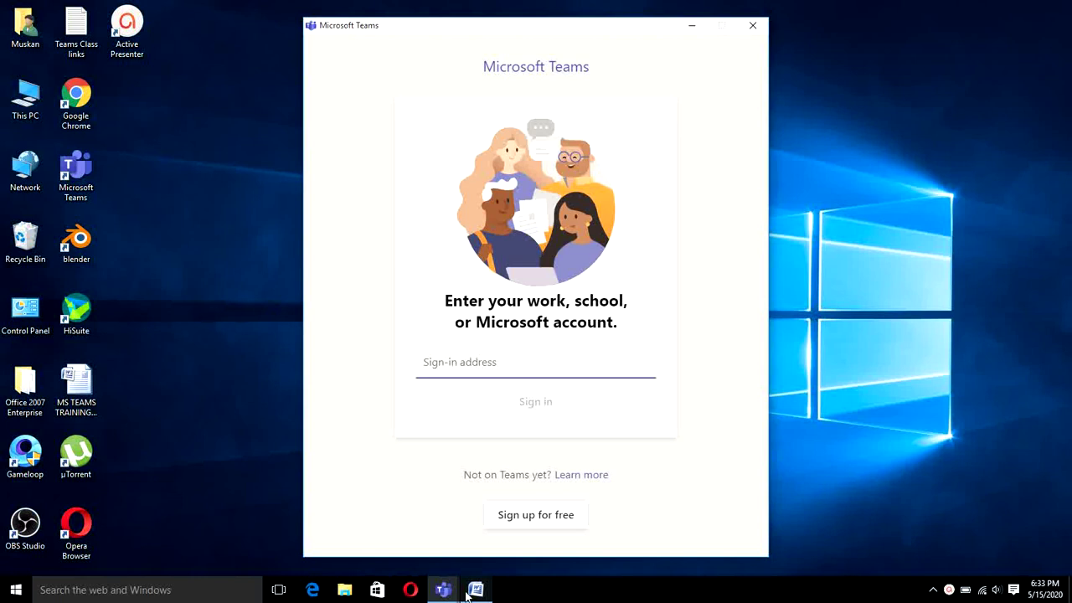
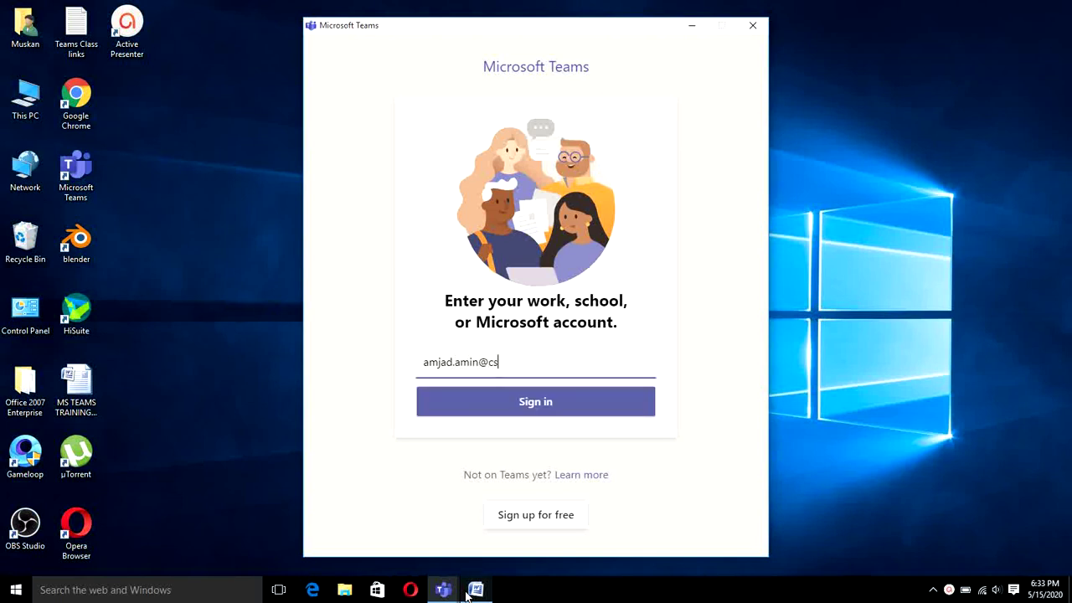
# Step: Enter the school account's e-mail address as the sign-in address and submit it
pyautogui.press('Return')
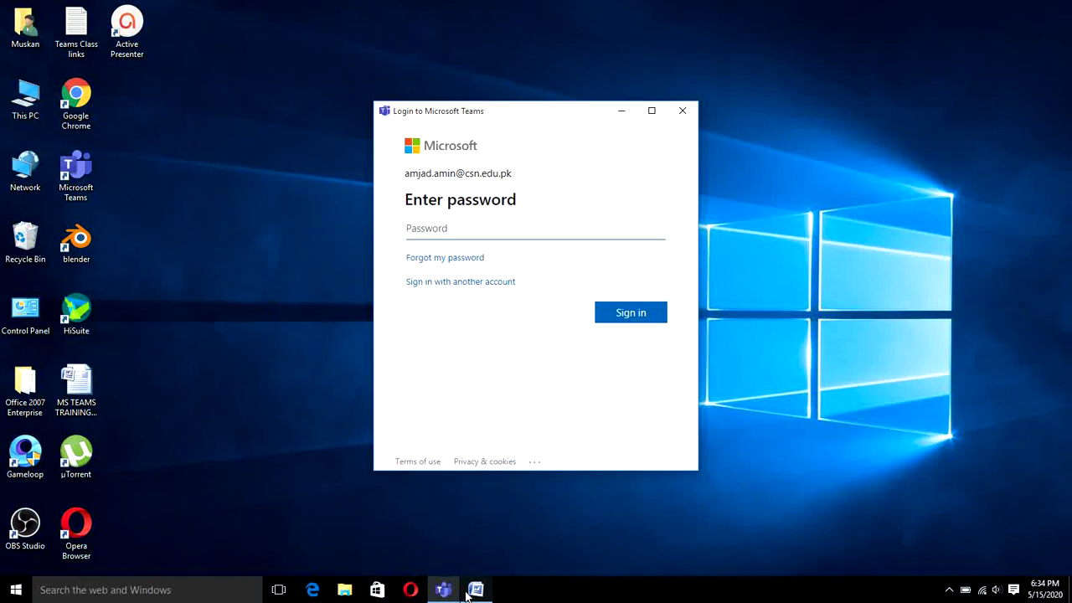
# Step: Sign in with the account password, re-entering it after the first attempt errors
pyautogui.write('***********')
pyautogui.press('Return')
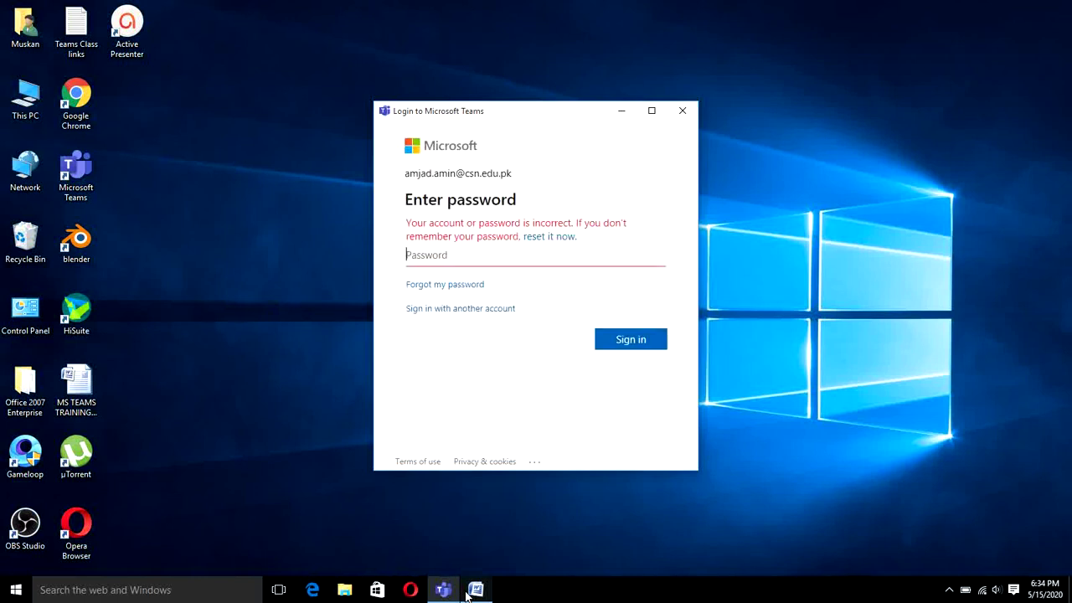
pyautogui.write('***********')
pyautogui.press('Return')
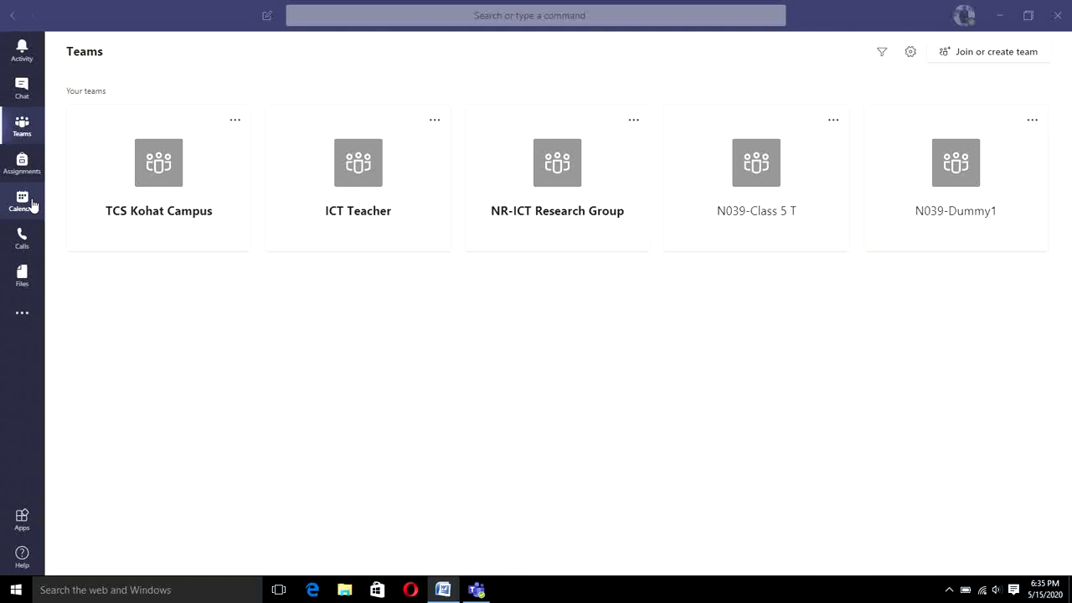
# Step: Bring Teams forward and go to the Join or create a team page, focusing the code box
pyautogui.click(29, 137)
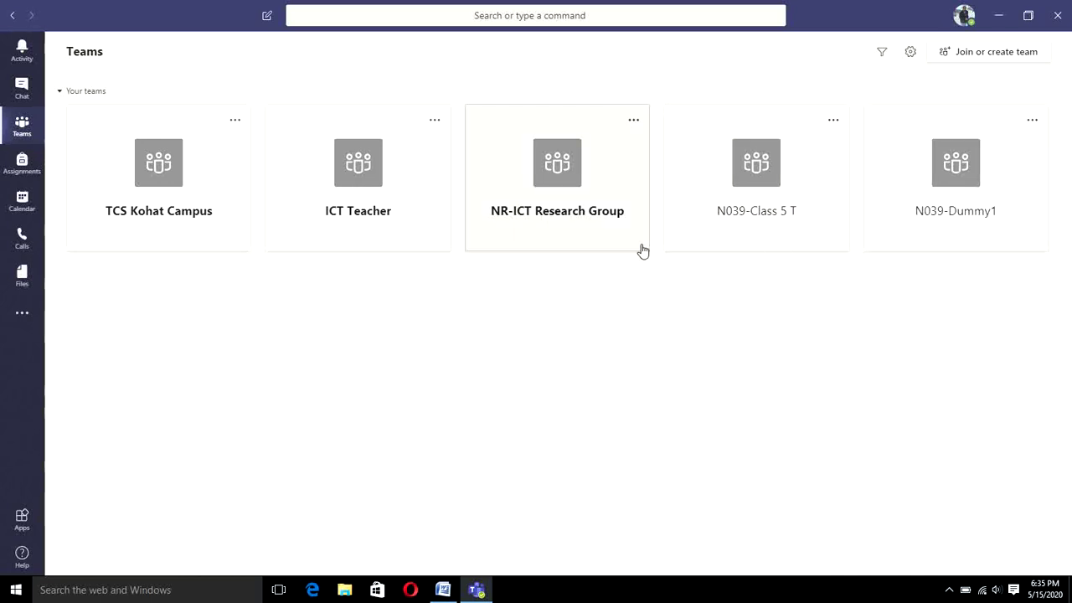
pyautogui.click(1003, 55)
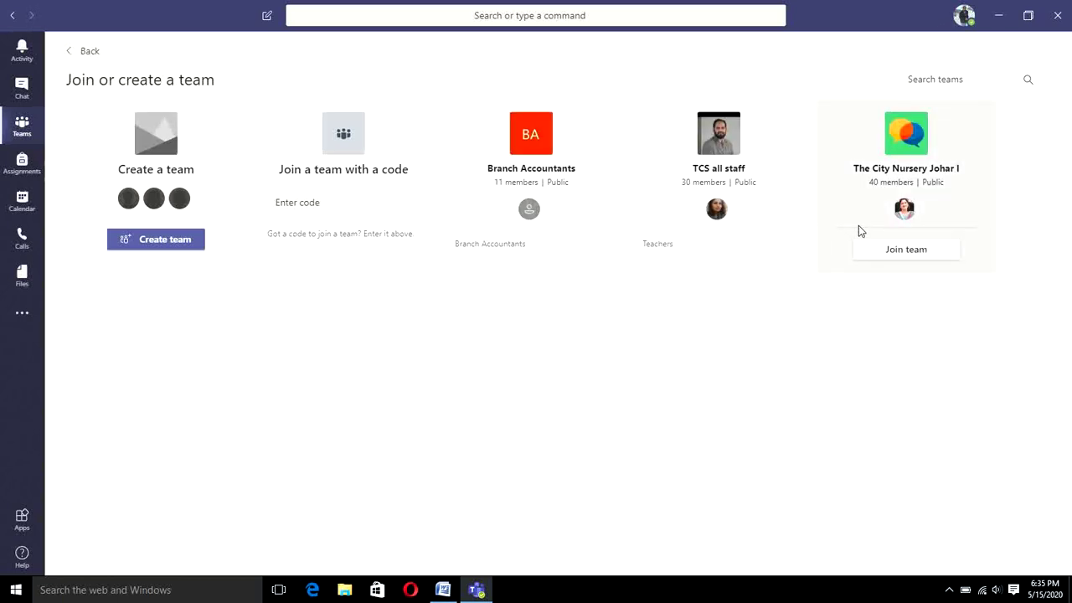
pyautogui.moveTo(591, 241)
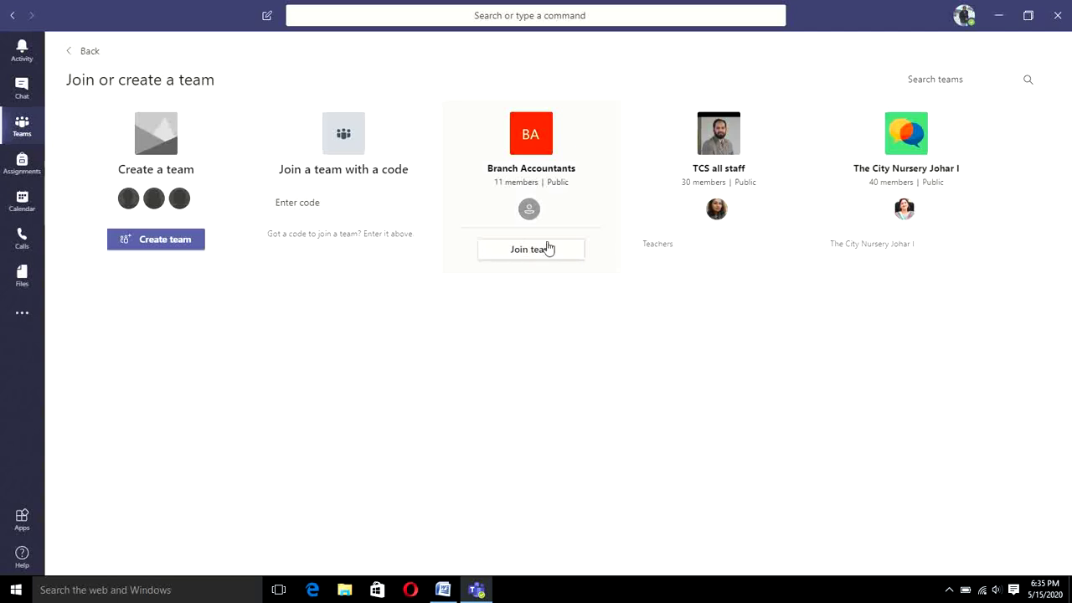
pyautogui.click(319, 211)
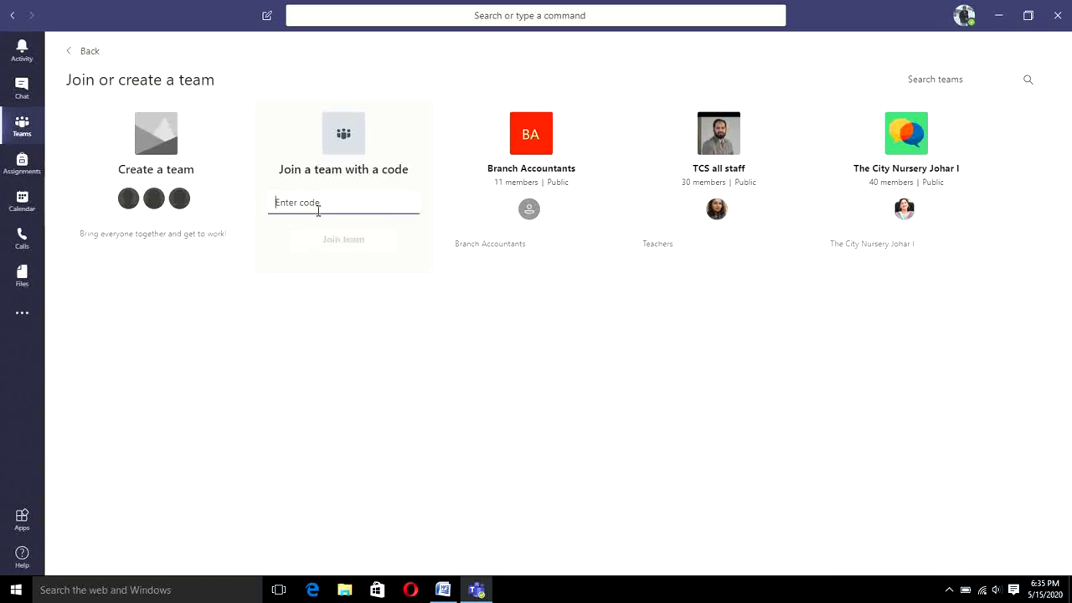
pyautogui.moveTo(167, 221)
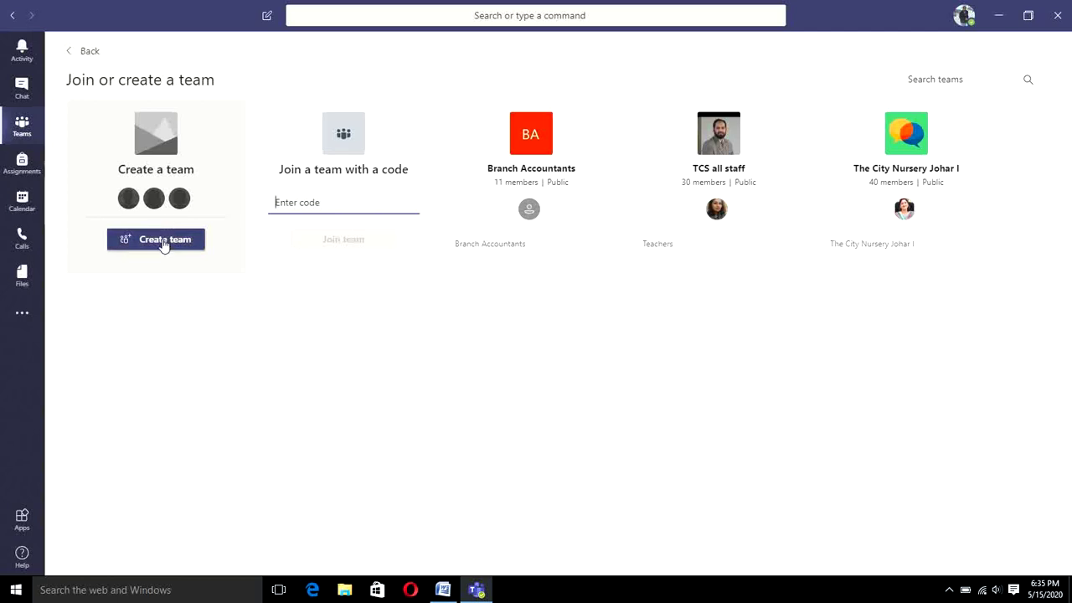
# Step: Start creating a new team and pick the Class team type
pyautogui.click(164, 240)
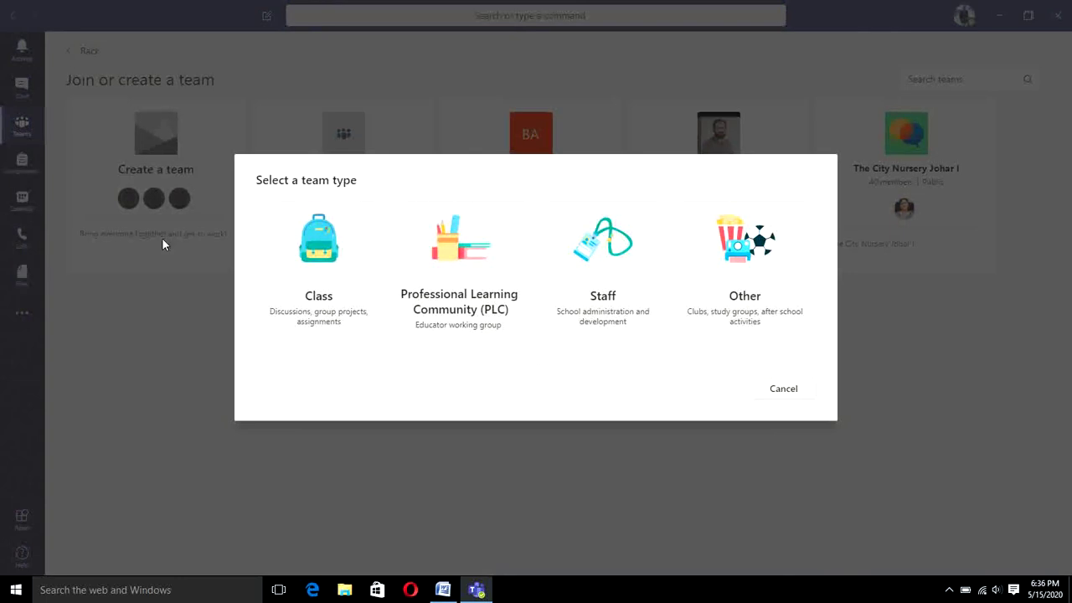
pyautogui.click(322, 303)
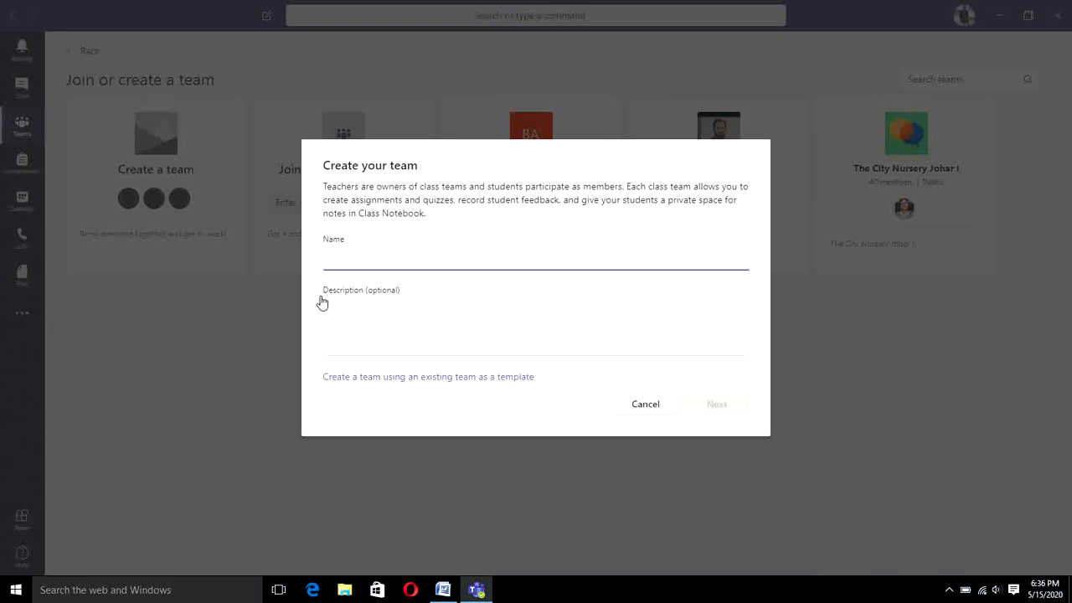
# Step: Name the class team 'N039-Class 5T' and create it
pyautogui.write('N039')
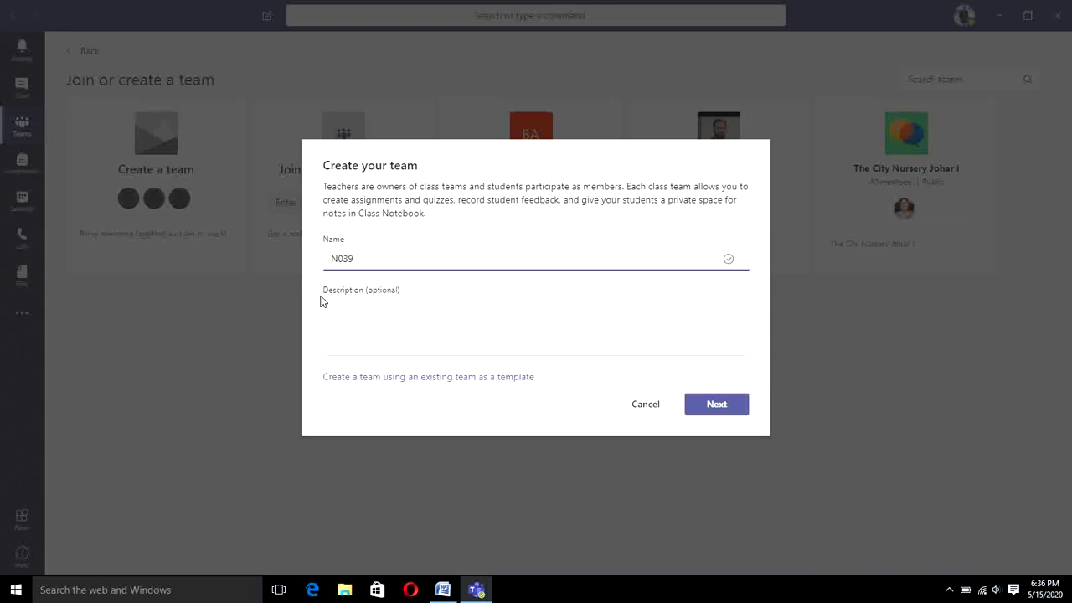
pyautogui.write('-Class 5T')
pyautogui.click(717, 405)
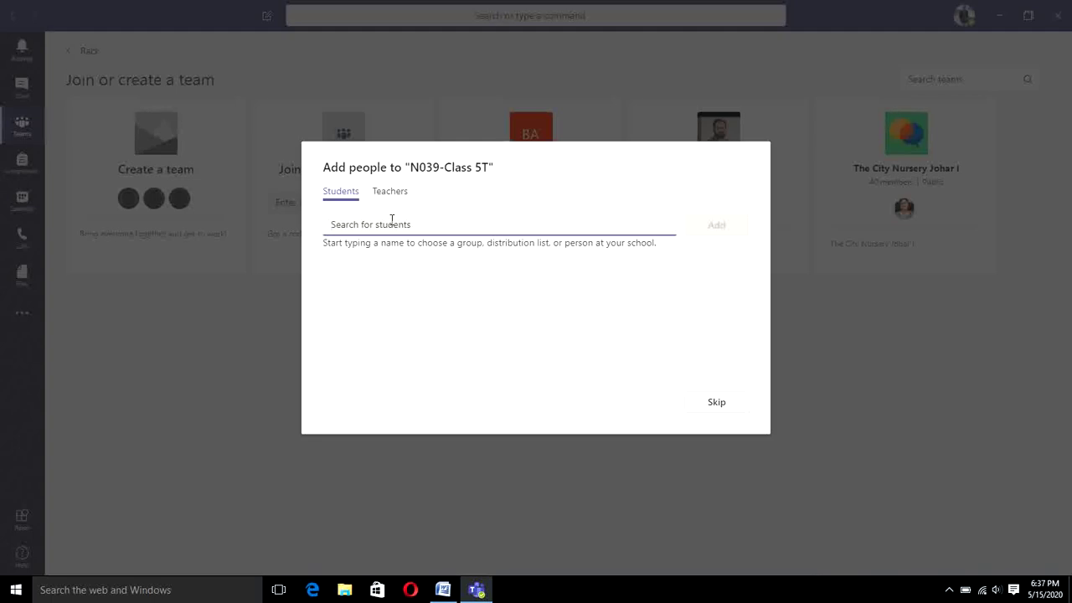
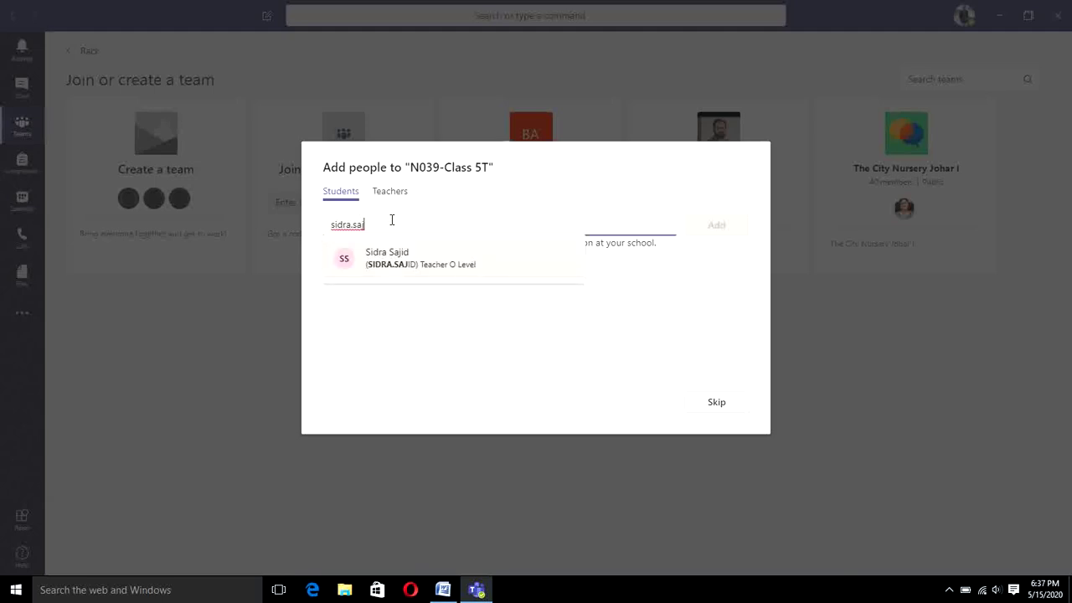
# Step: Search for and add two staff members as students of the class, one after the other
pyautogui.click(393, 256)
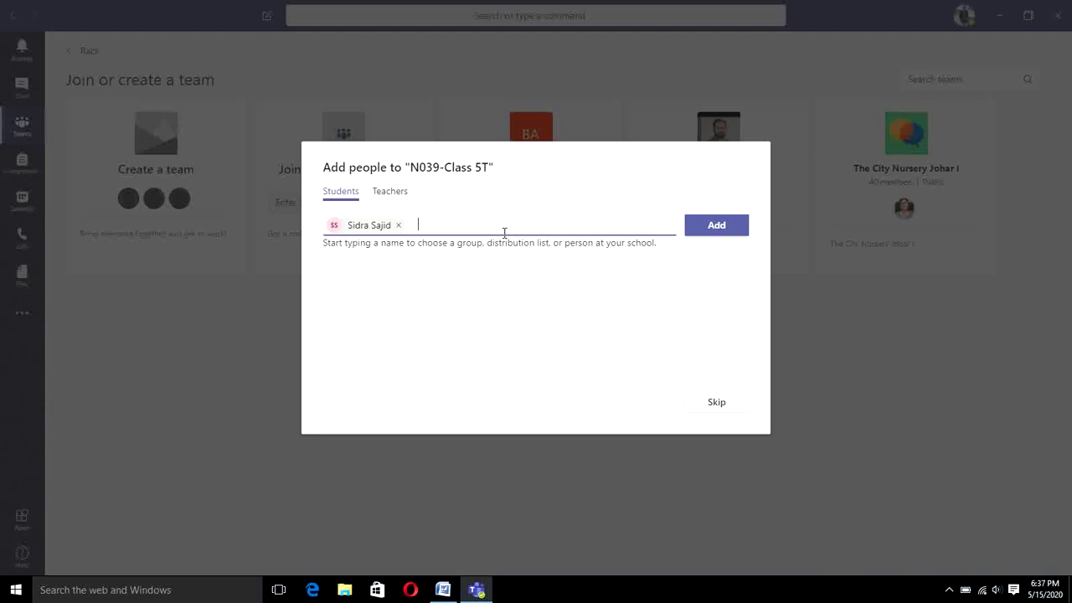
pyautogui.click(711, 231)
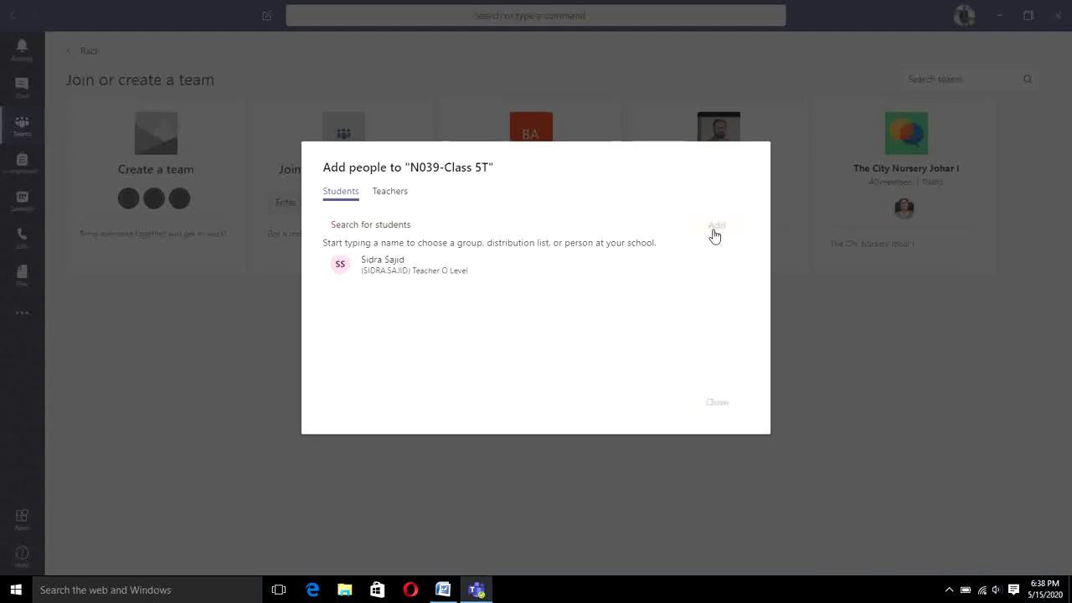
pyautogui.click(461, 229)
pyautogui.write('wajeeha')
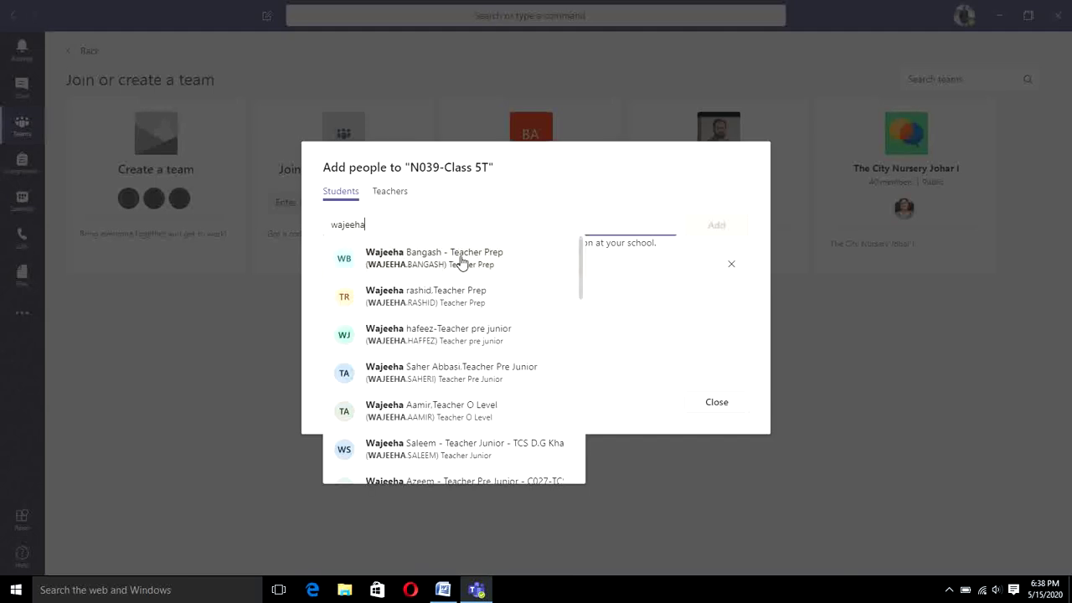
pyautogui.click(462, 262)
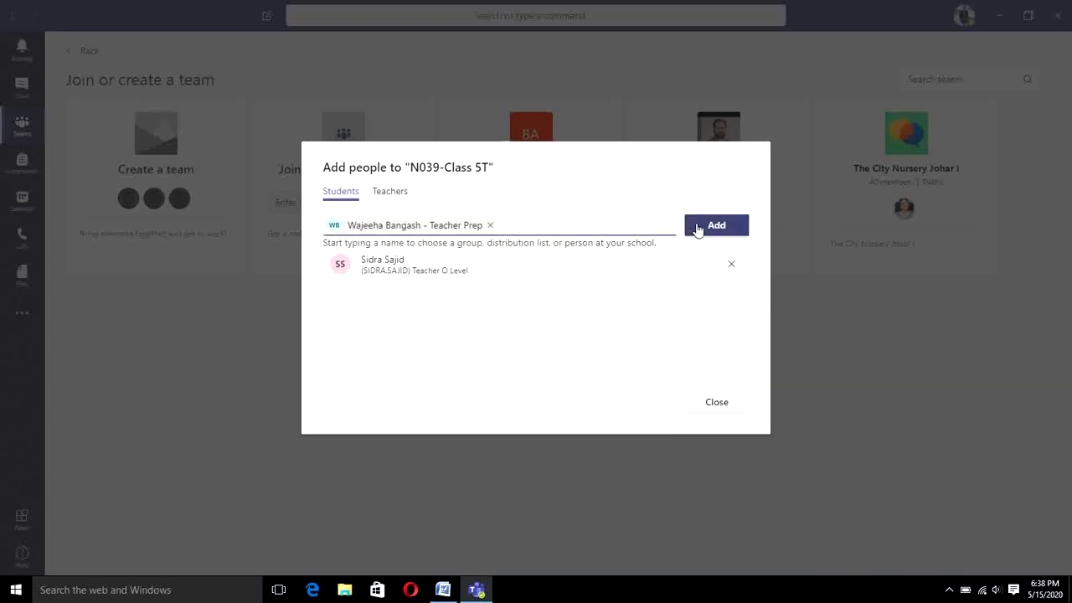
pyautogui.click(697, 228)
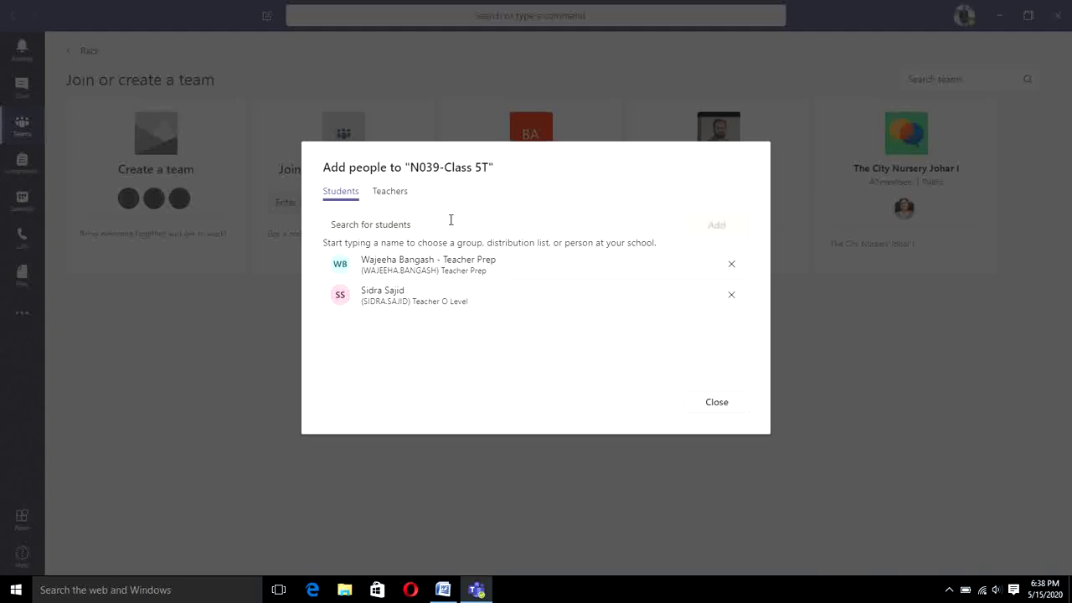
pyautogui.click(396, 200)
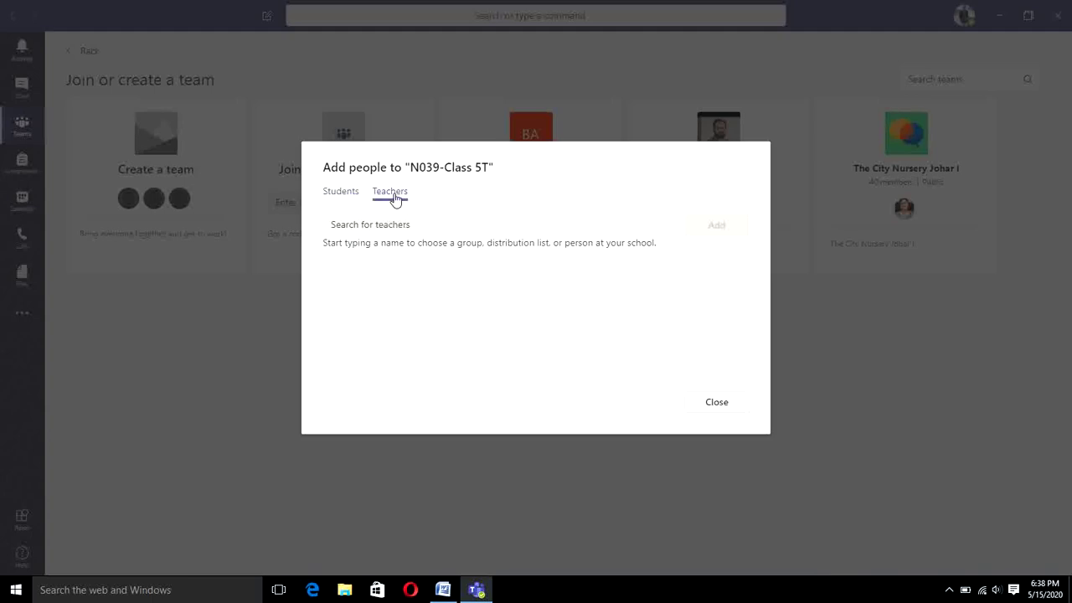
# Step: Search for and select the first teacher to add
pyautogui.click(400, 225)
pyautogui.write('rahat')
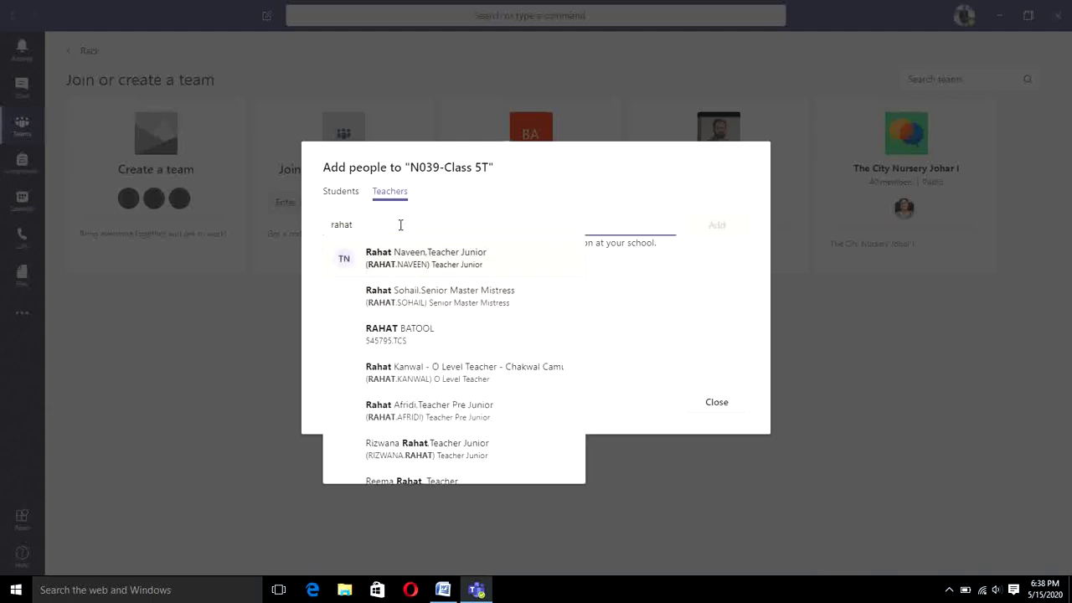
pyautogui.click(416, 263)
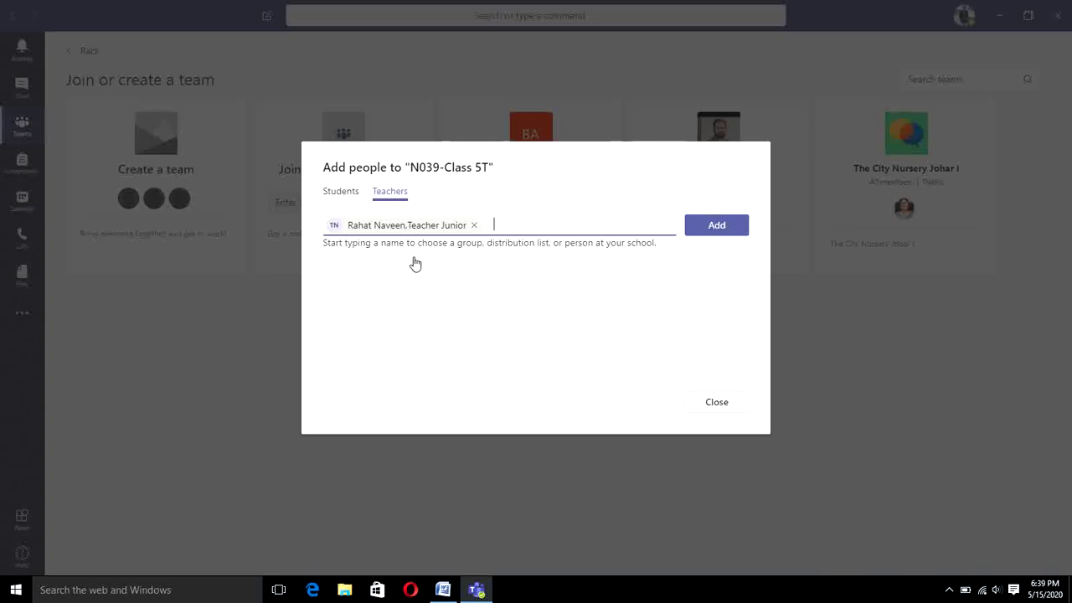
# Step: Find and select a second teacher, then add both teachers to the class
pyautogui.write('iff')
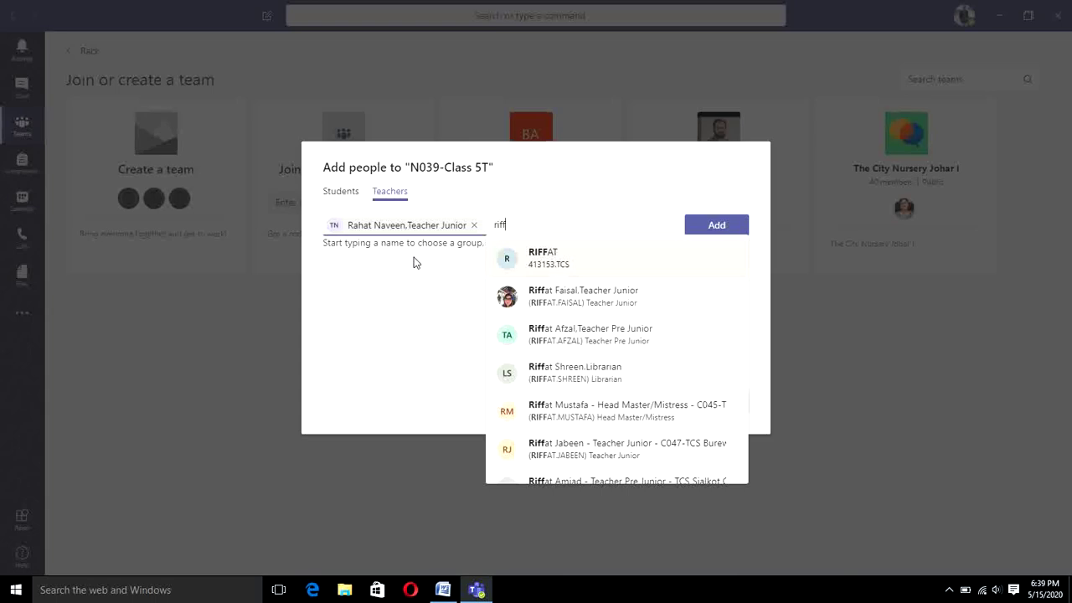
pyautogui.write('at')
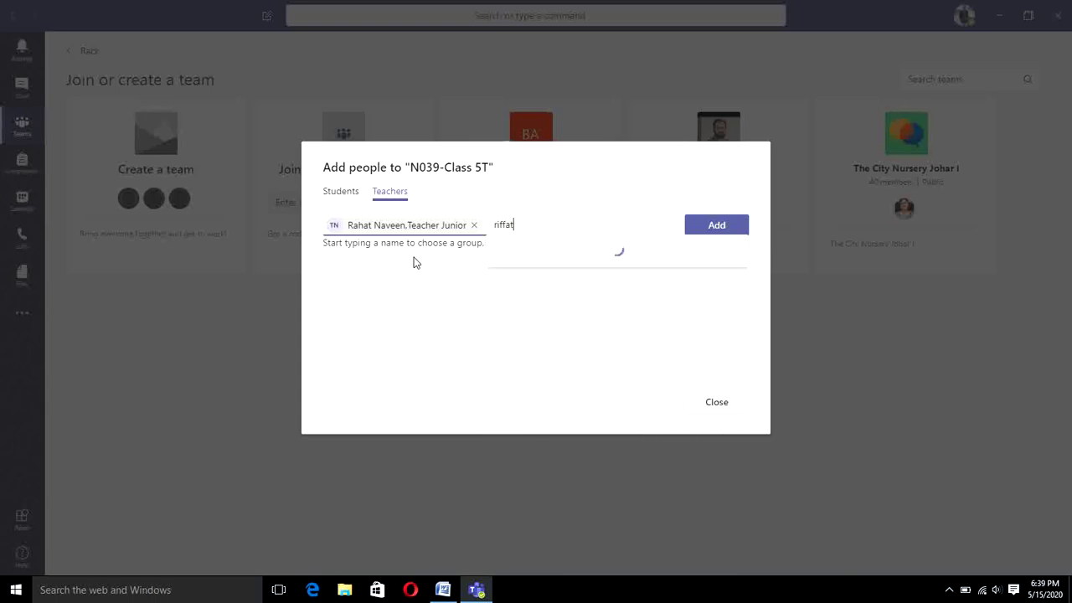
pyautogui.write('.')
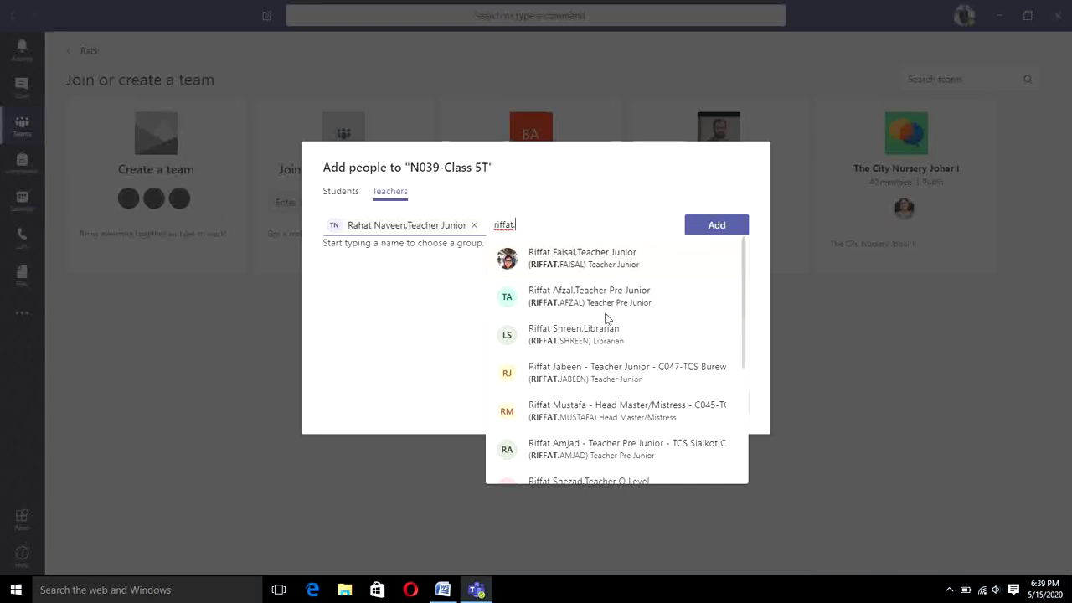
pyautogui.scroll(-4, 606, 318)
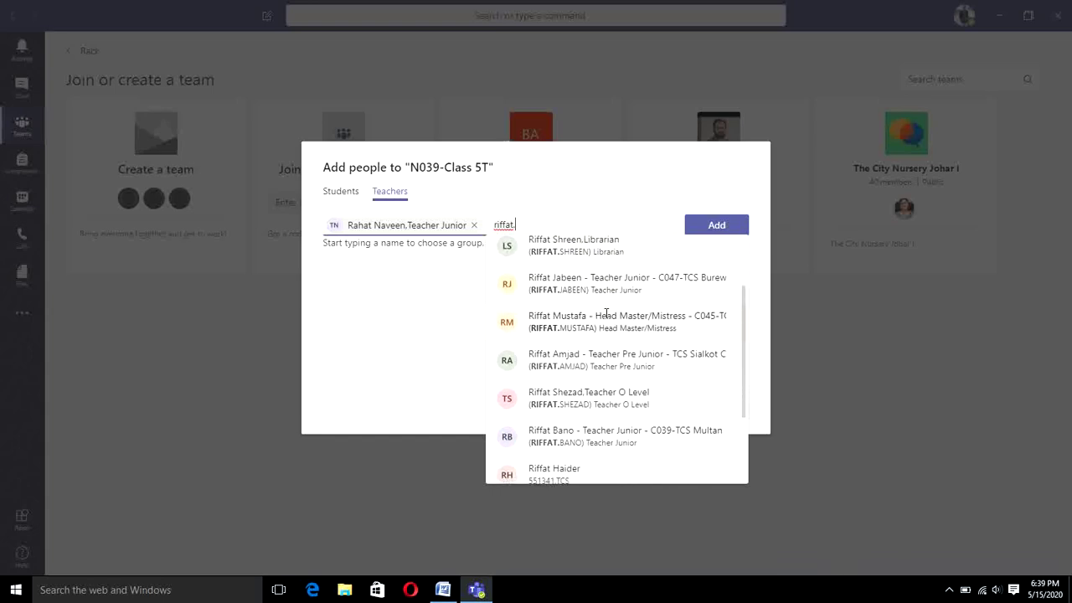
pyautogui.scroll(-2, 607, 318)
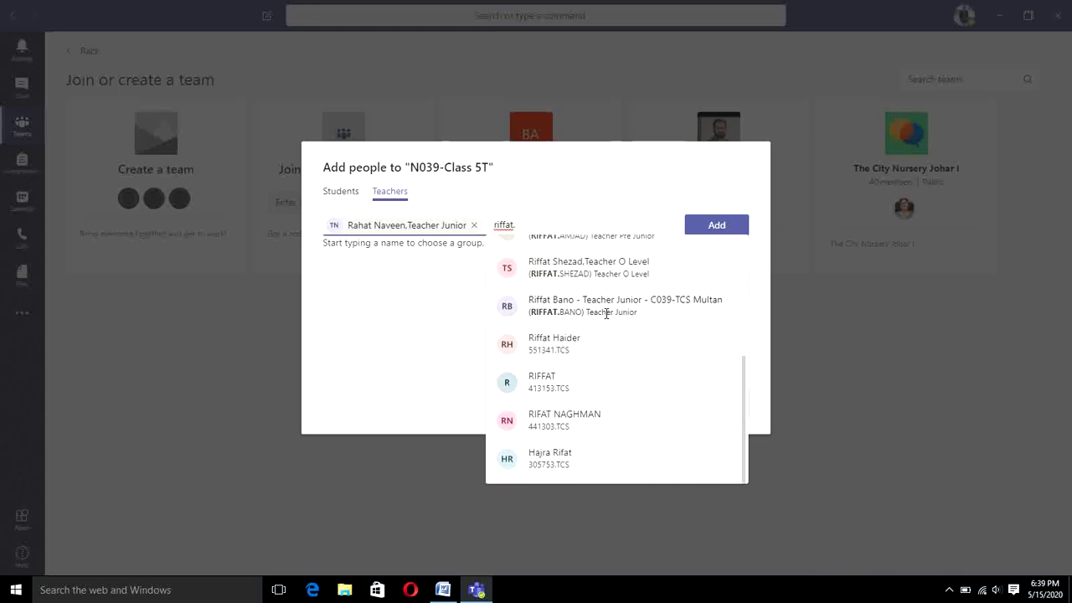
pyautogui.scroll(6, 607, 315)
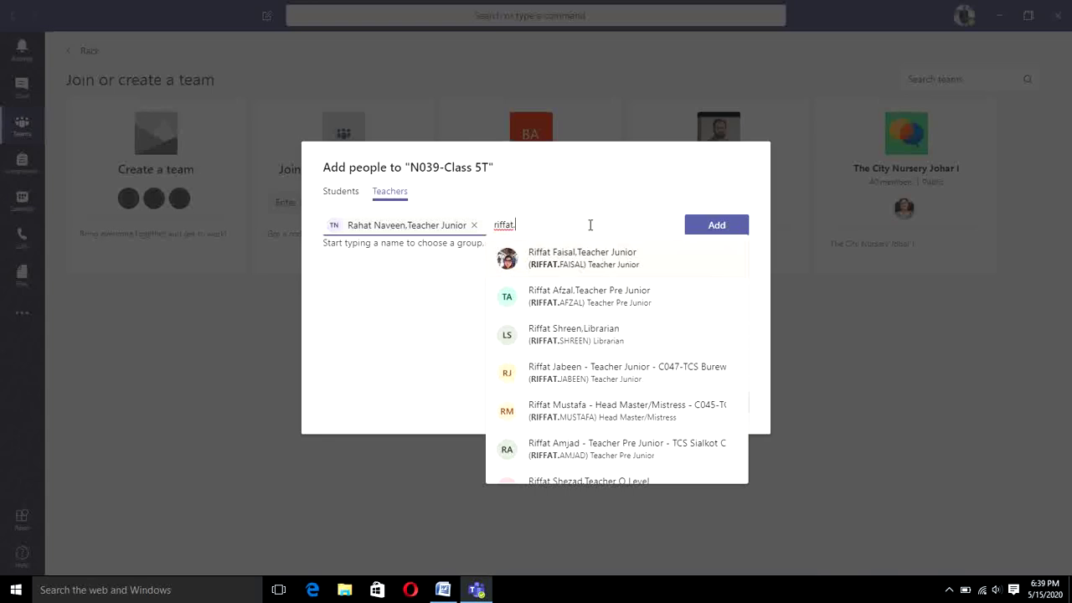
pyautogui.press('BackSpace')
pyautogui.press('BackSpace')
pyautogui.press('BackSpace')
pyautogui.press('BackSpace')
pyautogui.press('BackSpace')
pyautogui.press('BackSpace')
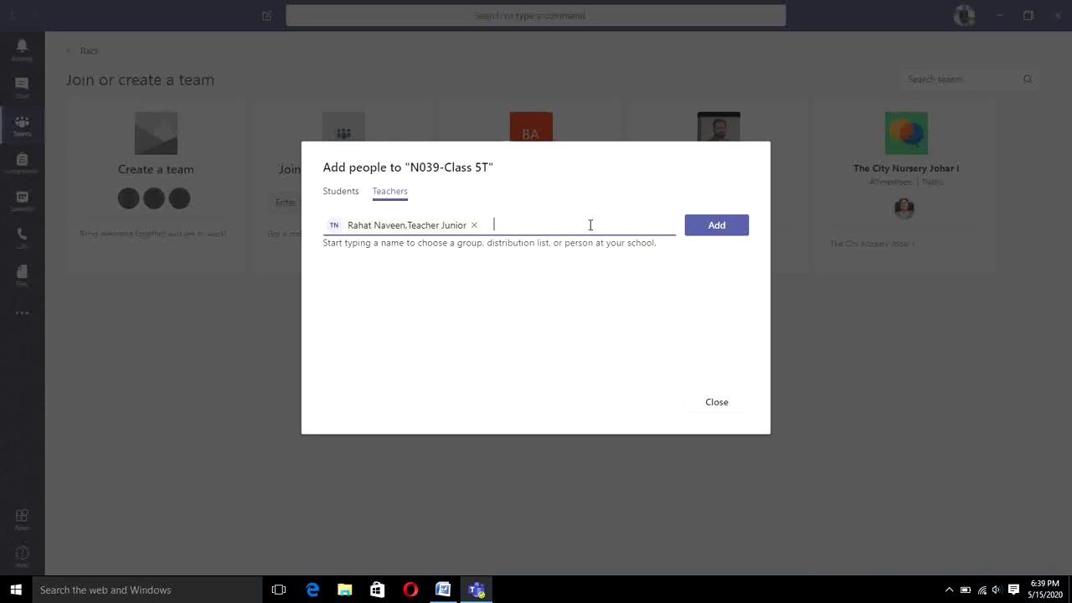
pyautogui.write('kals')
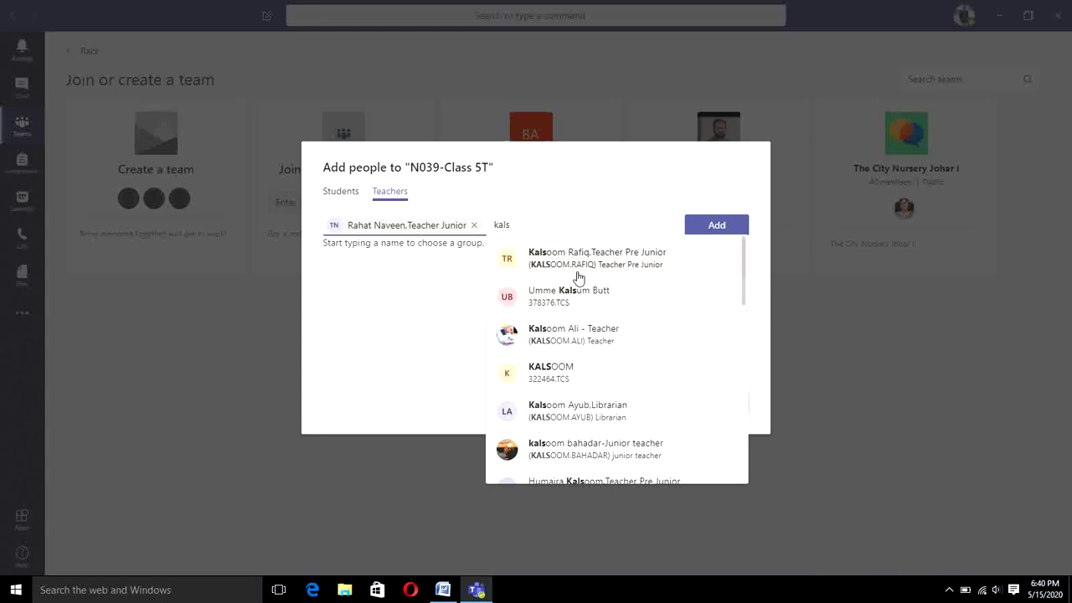
pyautogui.click(578, 278)
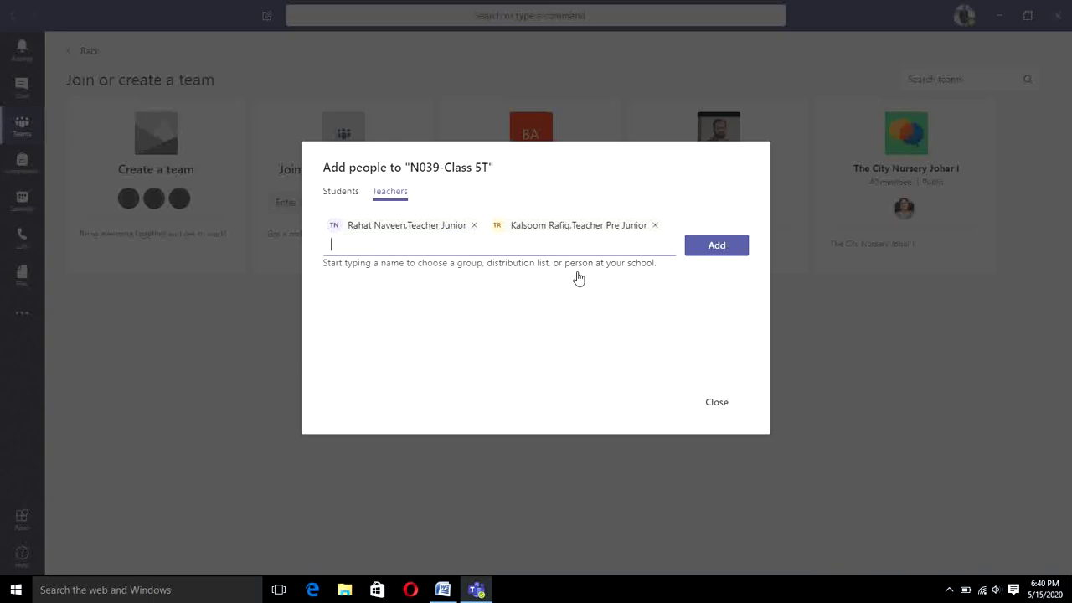
pyautogui.click(718, 245)
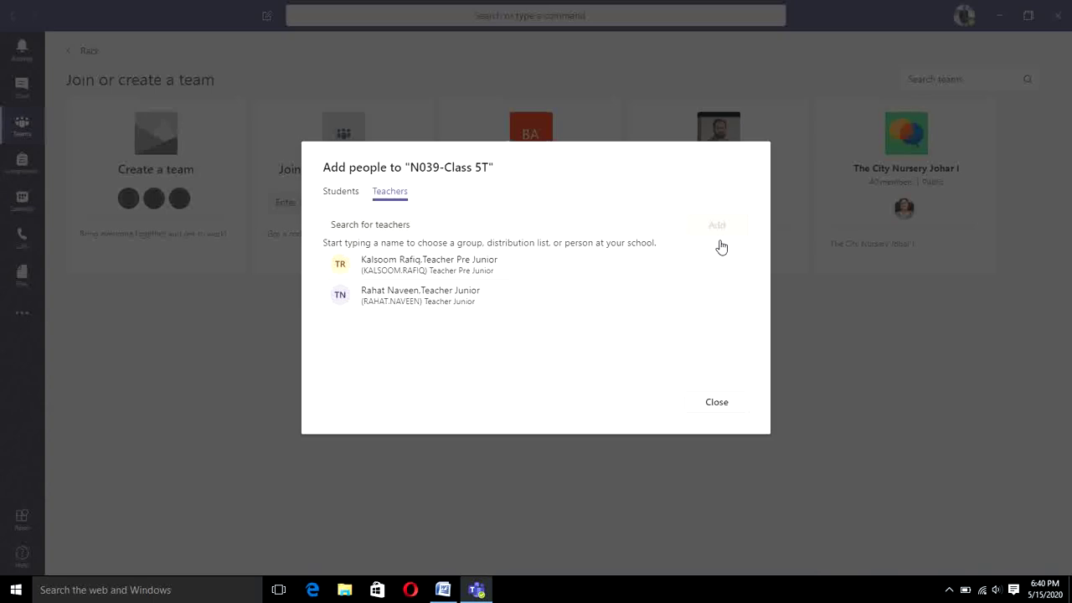
pyautogui.click(717, 403)
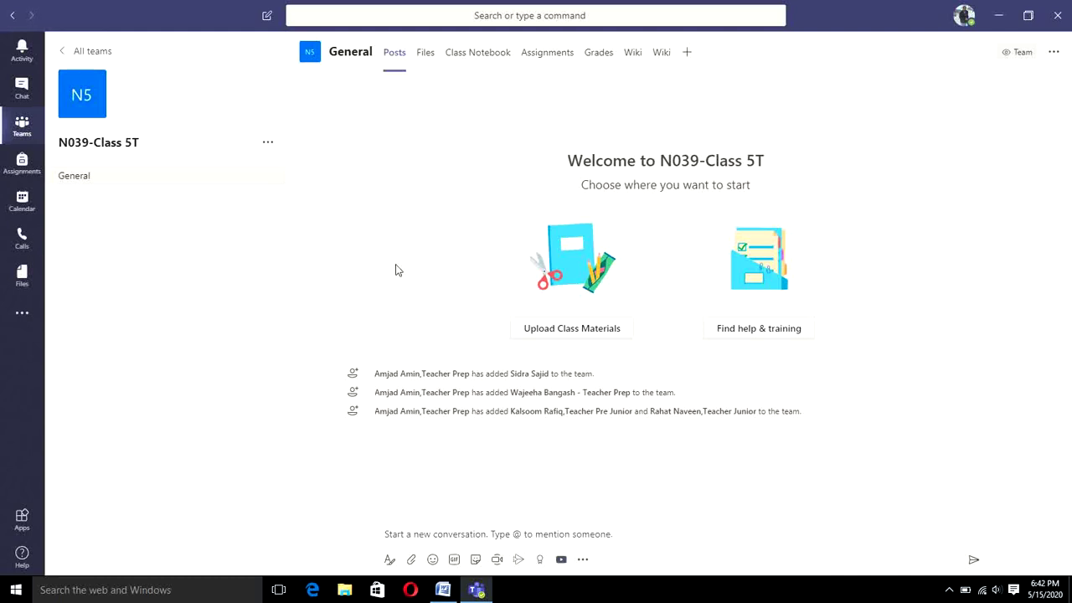
# Step: Add a Standard-privacy channel named 'English' that shows automatically in everyone's channel list
pyautogui.click(270, 146)
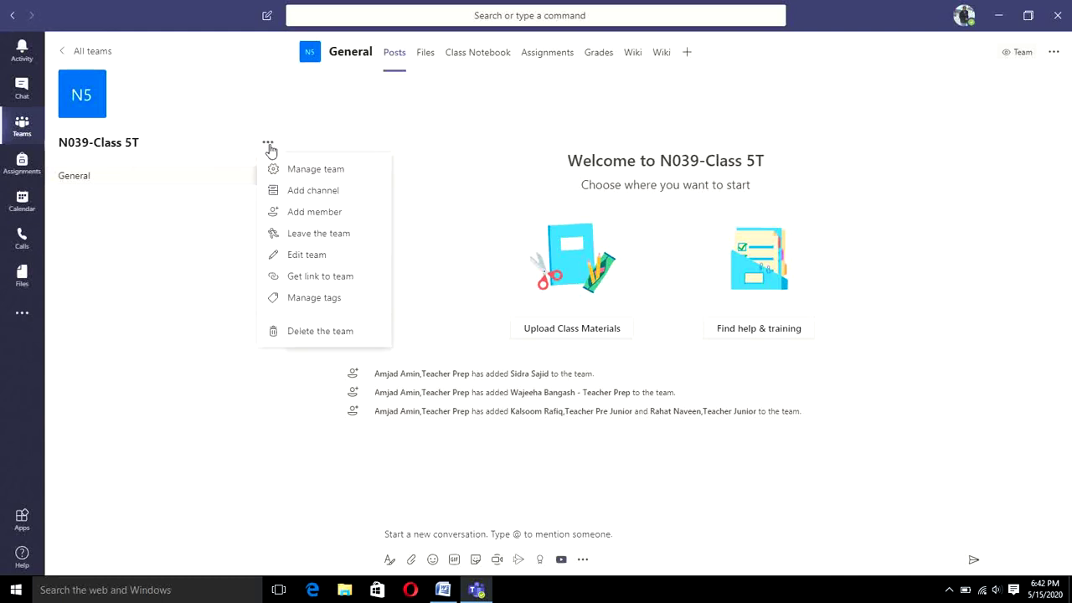
pyautogui.click(298, 192)
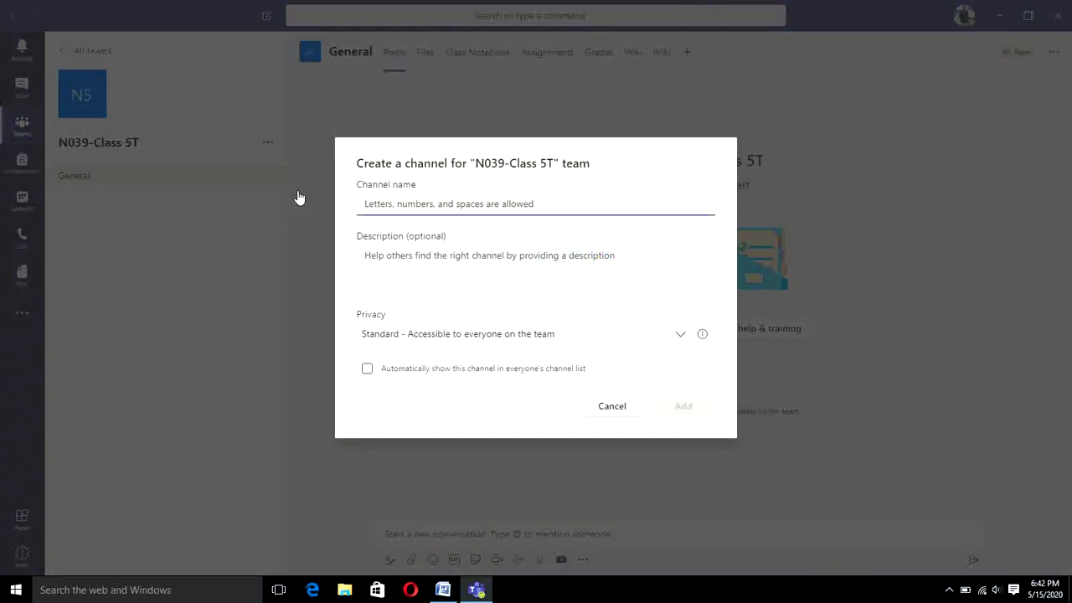
pyautogui.write('Eng')
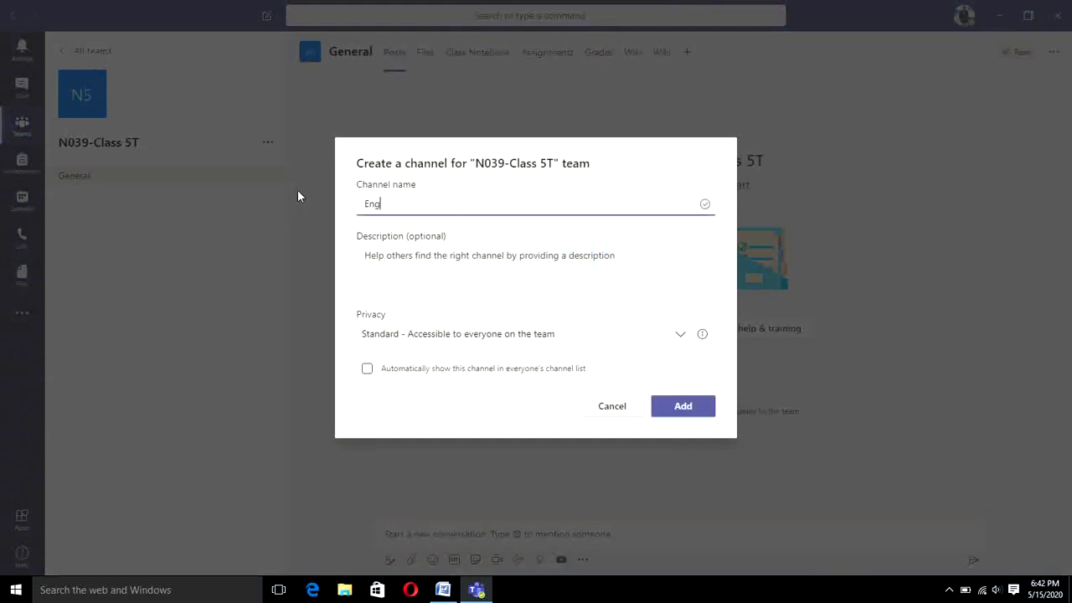
pyautogui.write('lish')
pyautogui.click(671, 336)
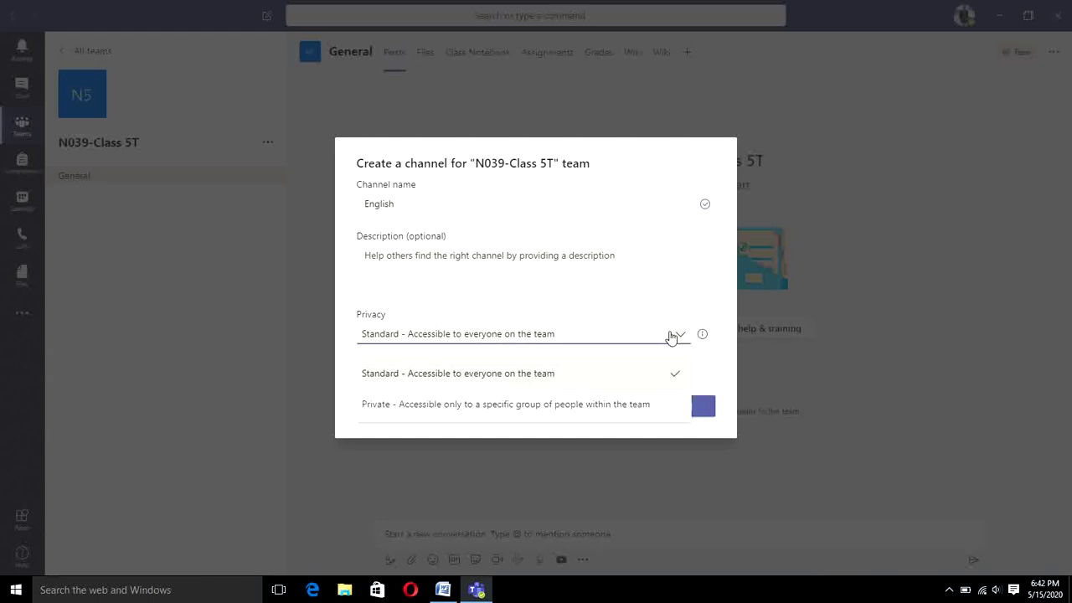
pyautogui.click(671, 336)
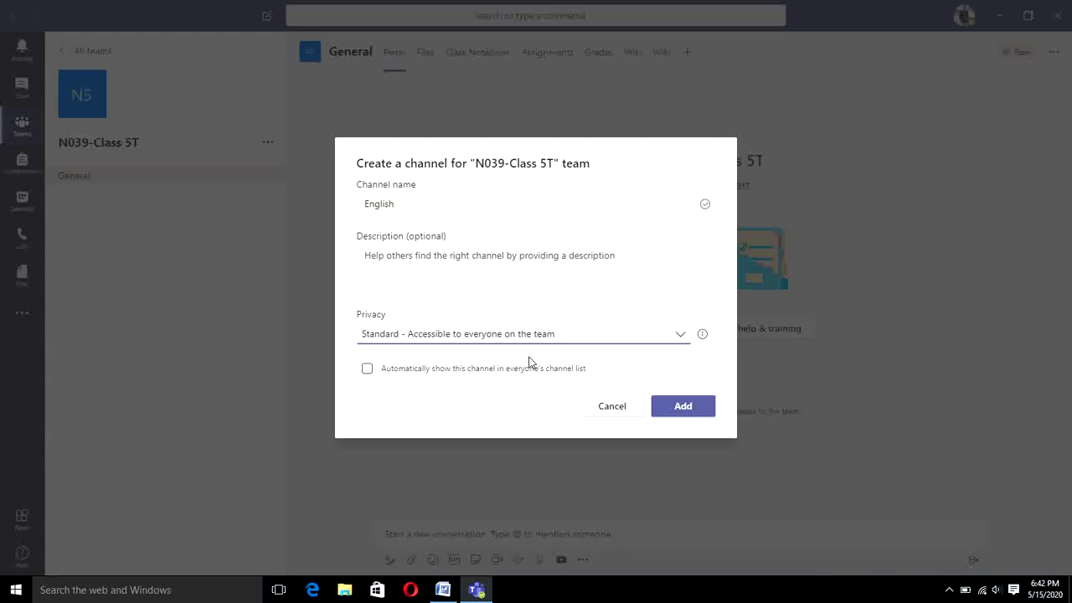
pyautogui.click(453, 373)
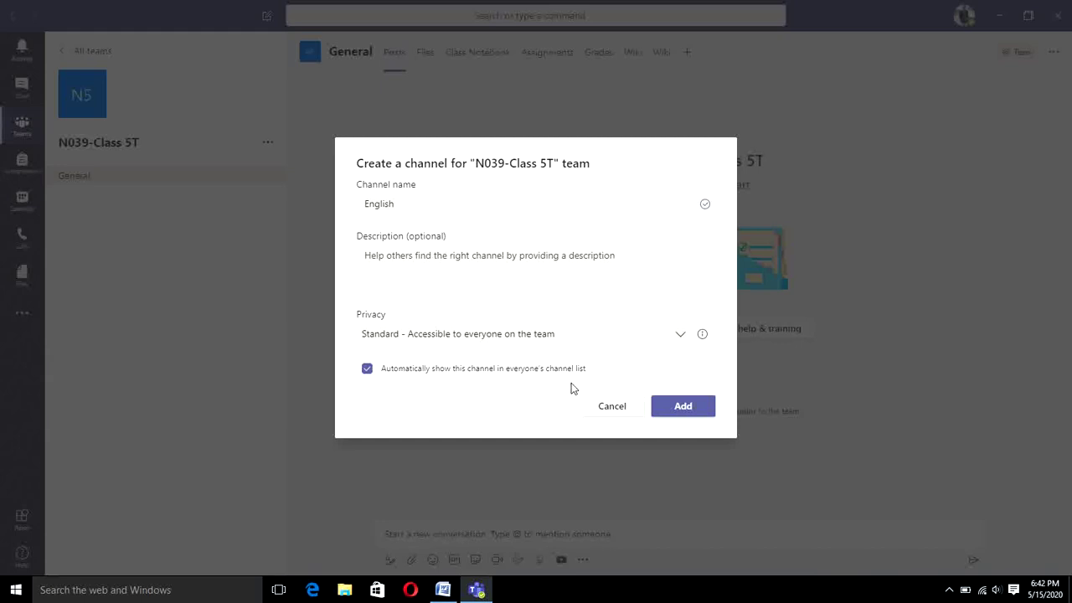
pyautogui.click(681, 407)
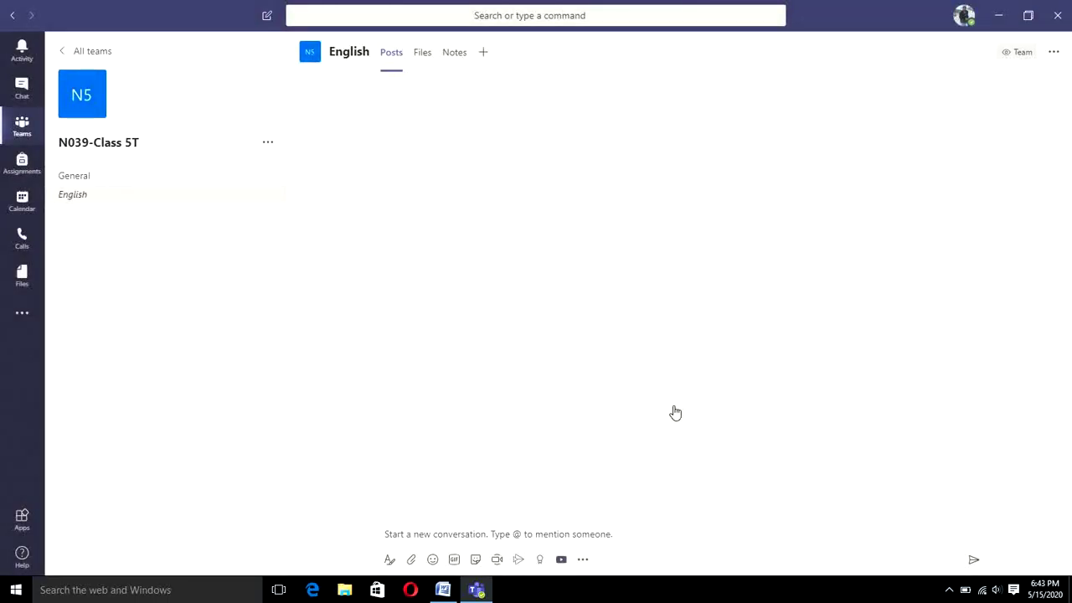
# Step: Add an 'Urdu' channel that shows automatically for everyone
pyautogui.click(269, 147)
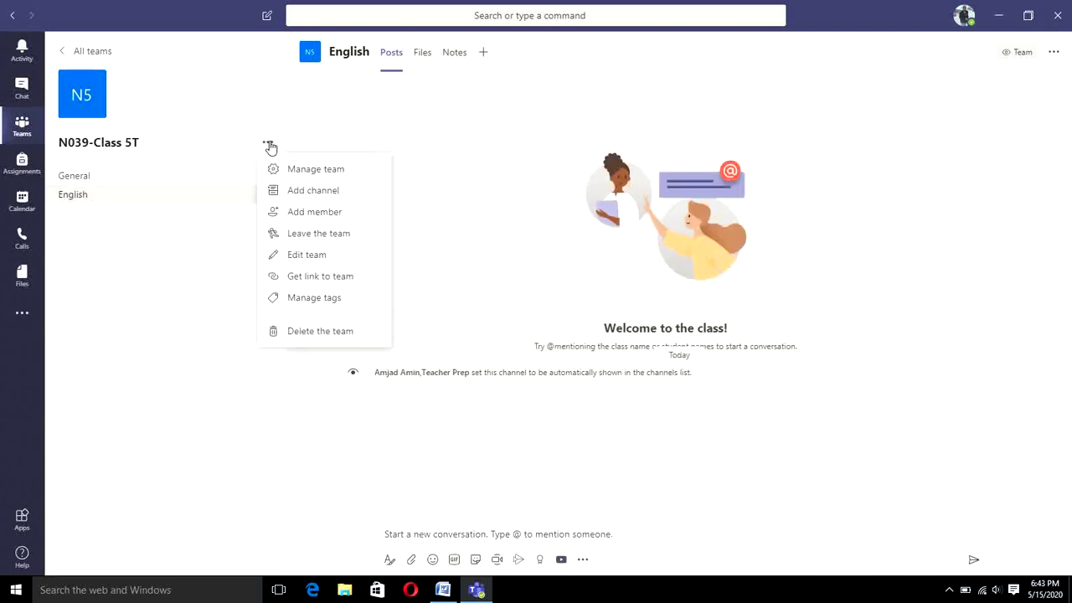
pyautogui.click(305, 192)
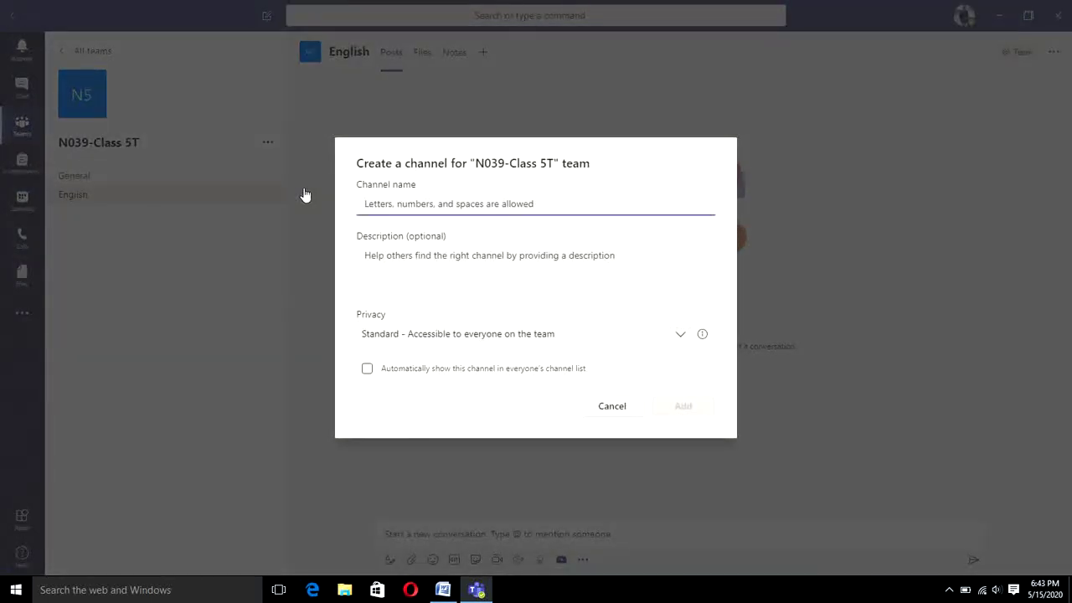
pyautogui.write('Urdu')
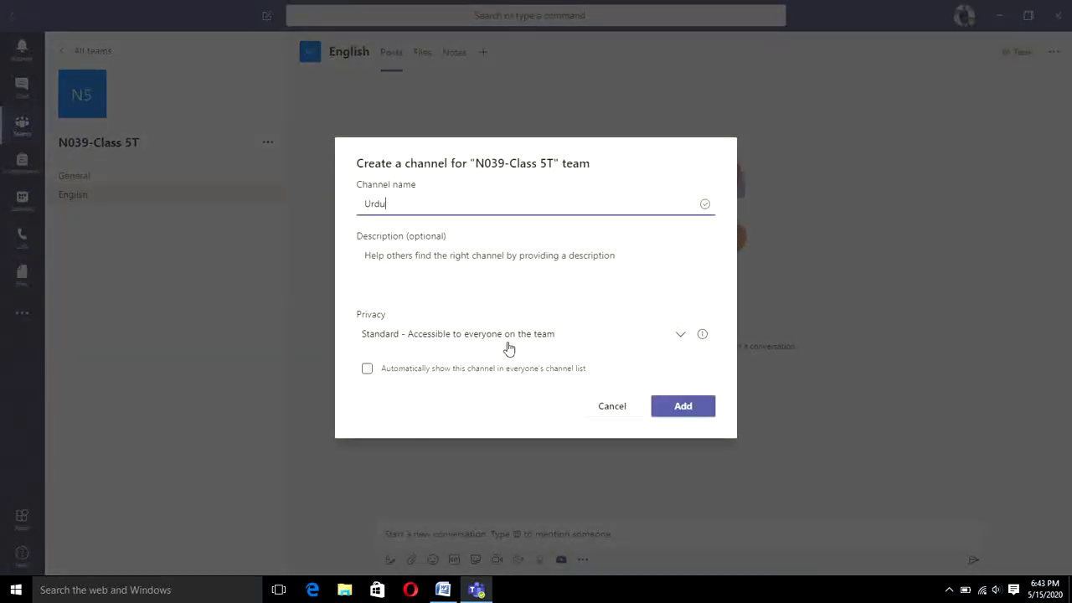
pyautogui.click(438, 371)
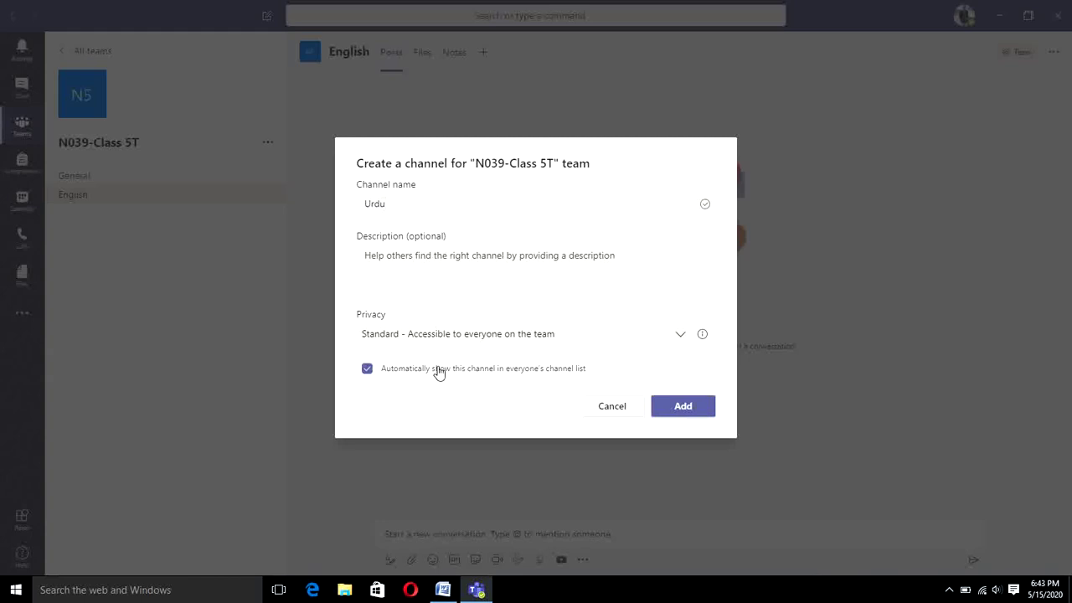
pyautogui.click(680, 407)
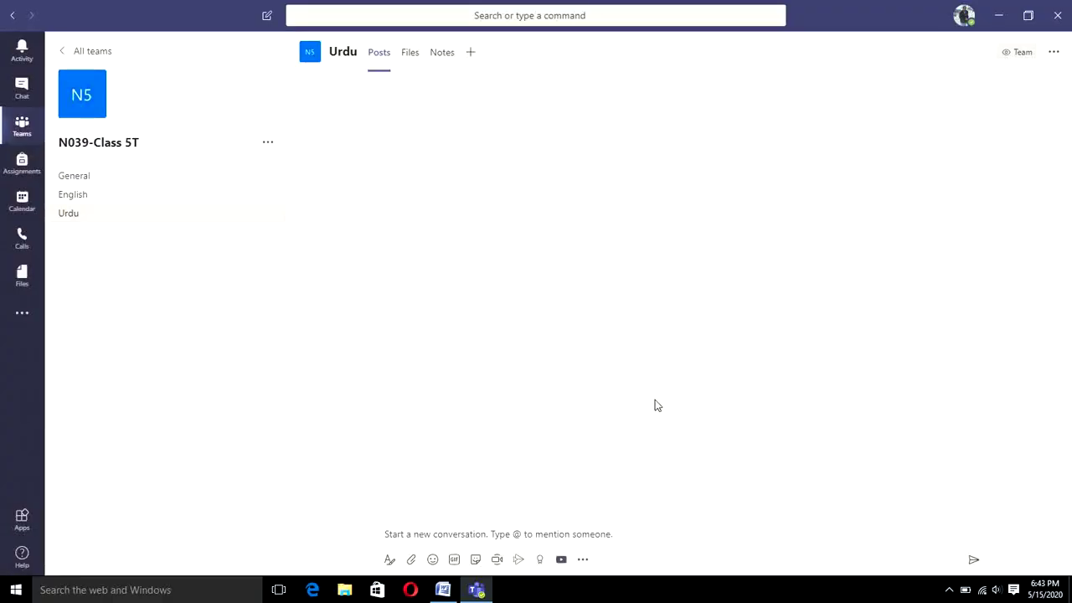
# Step: Add a 'Science' channel that shows automatically for everyone
pyautogui.click(267, 146)
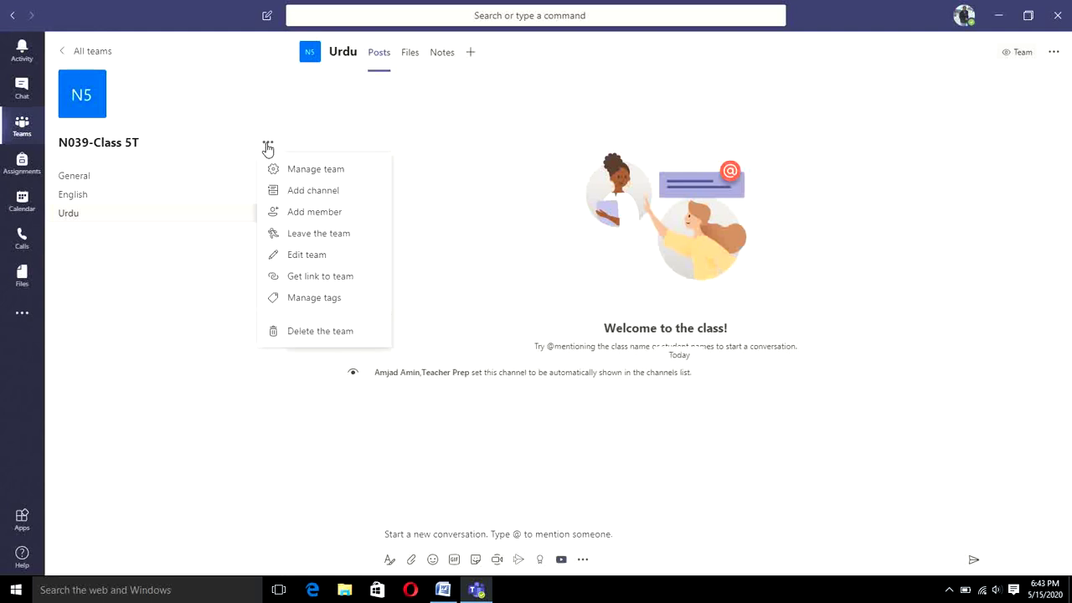
pyautogui.click(283, 199)
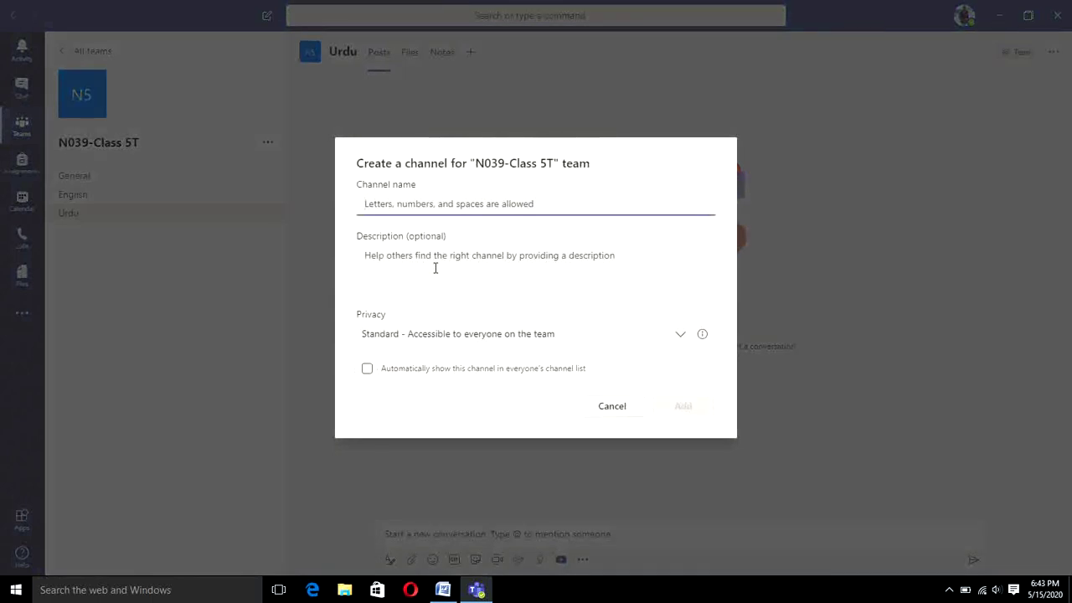
pyautogui.write('Science')
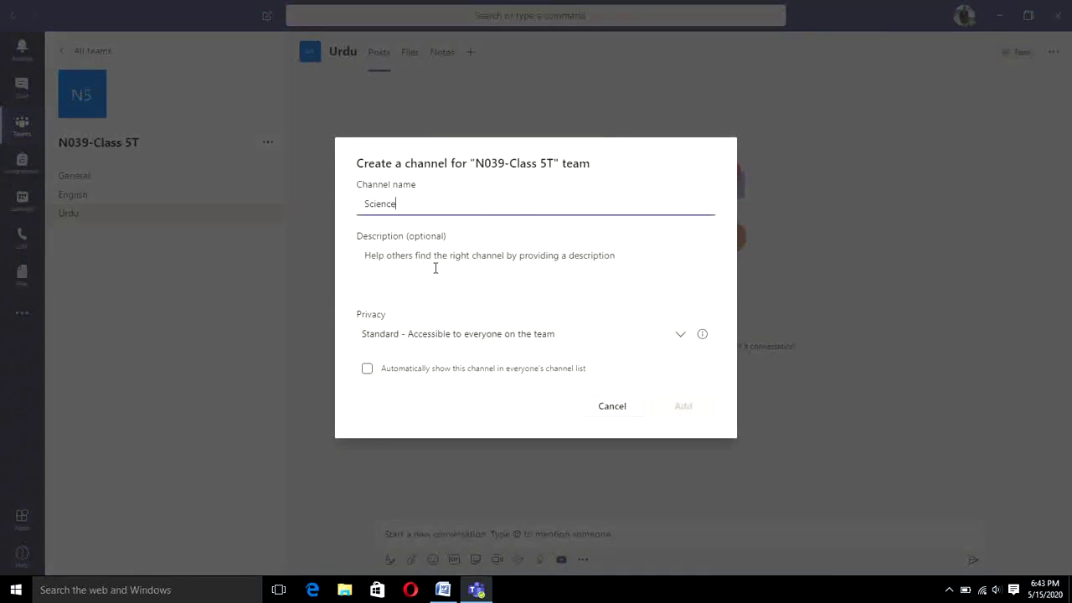
pyautogui.click(443, 376)
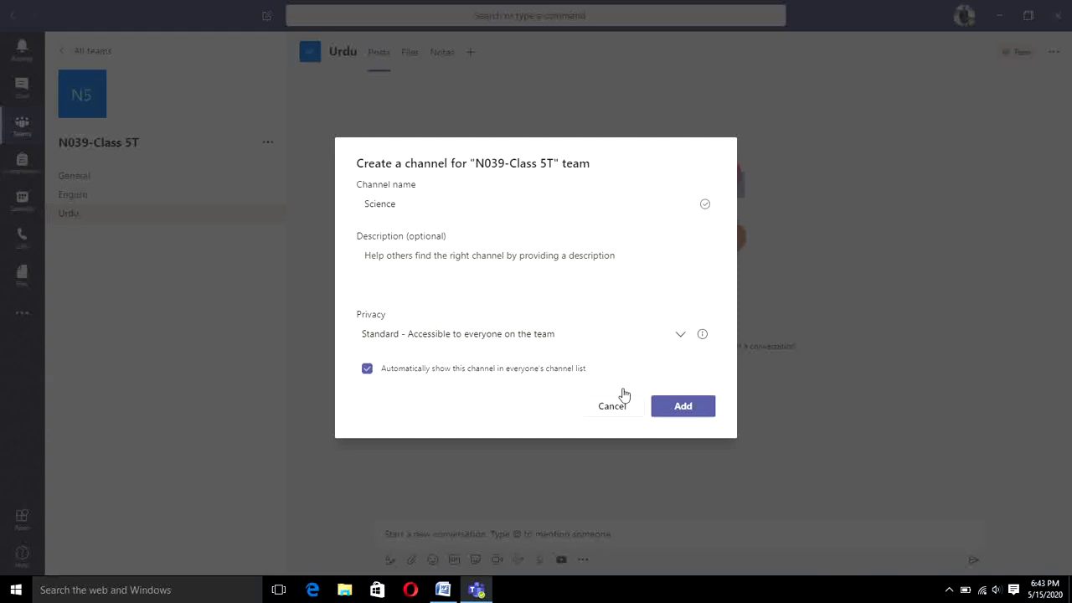
pyautogui.click(669, 416)
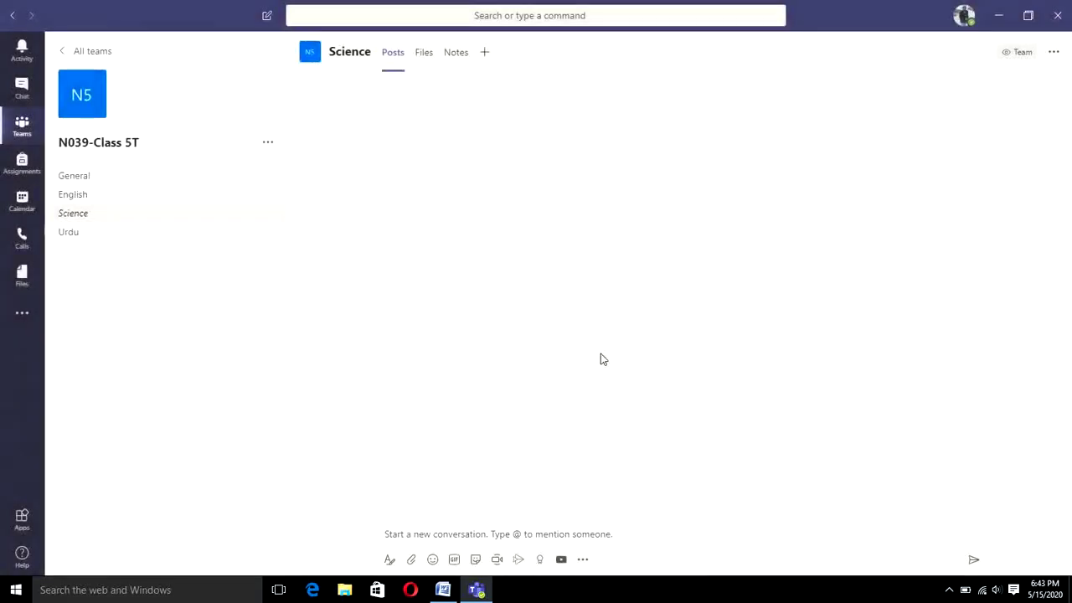
# Step: Add a channel named 'Maths' with Automatically show this channel ticked
pyautogui.click(269, 145)
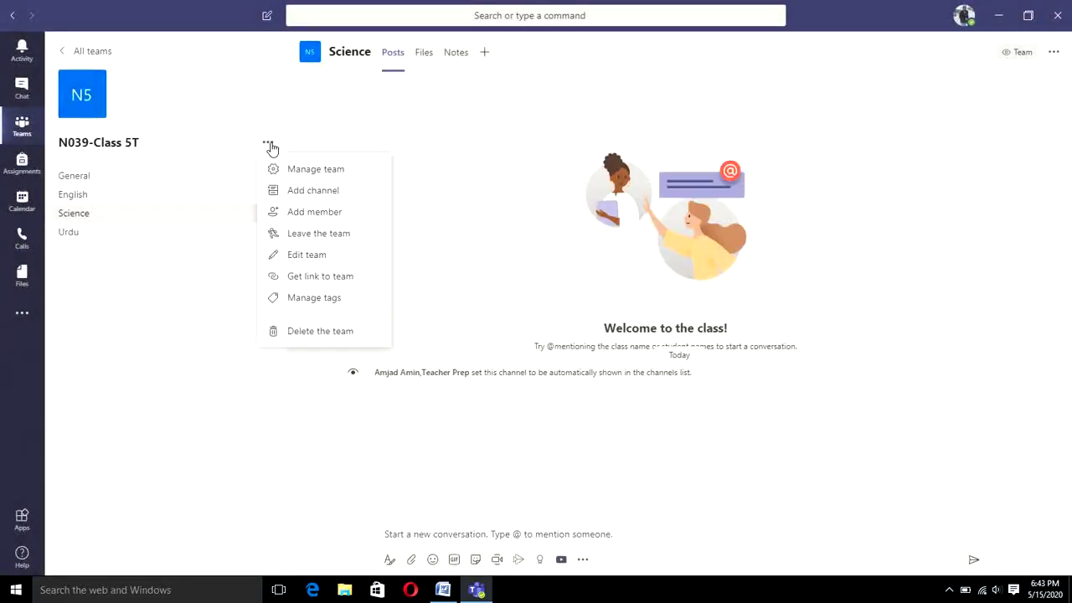
pyautogui.click(305, 192)
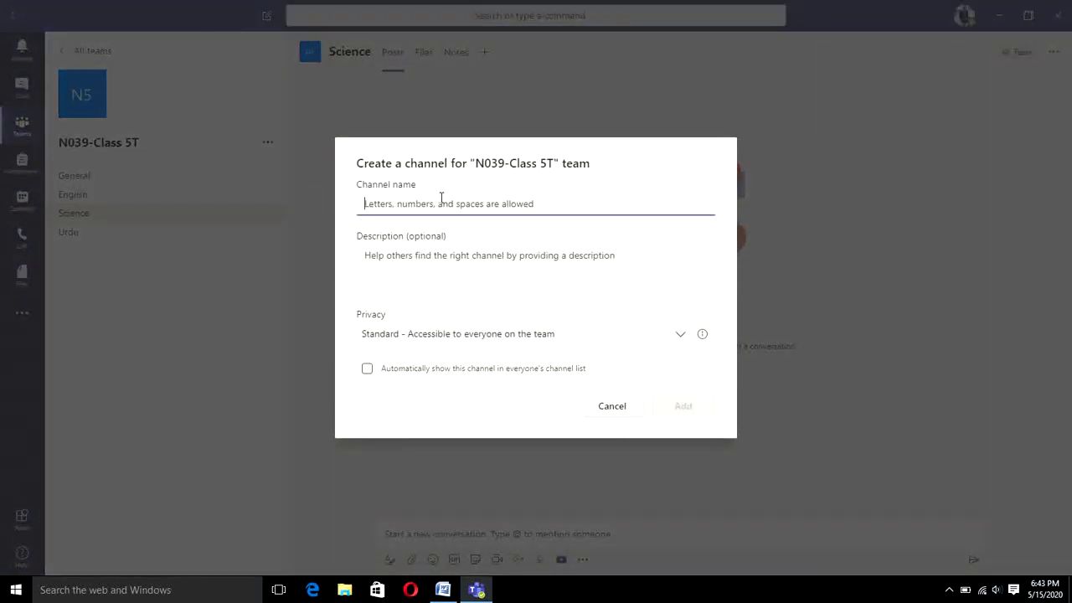
pyautogui.write('Maths')
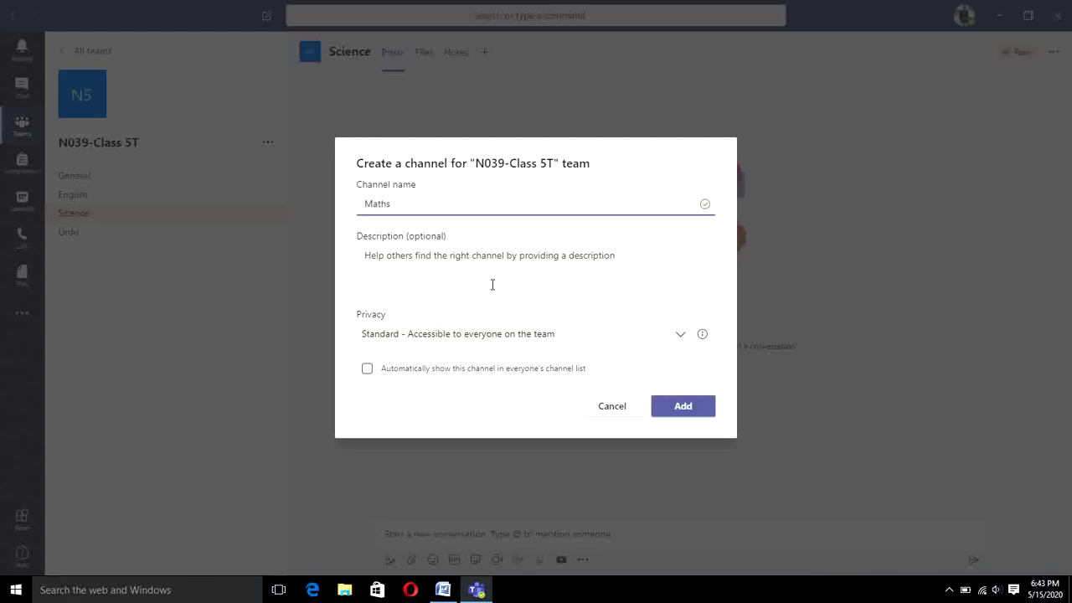
pyautogui.click(368, 369)
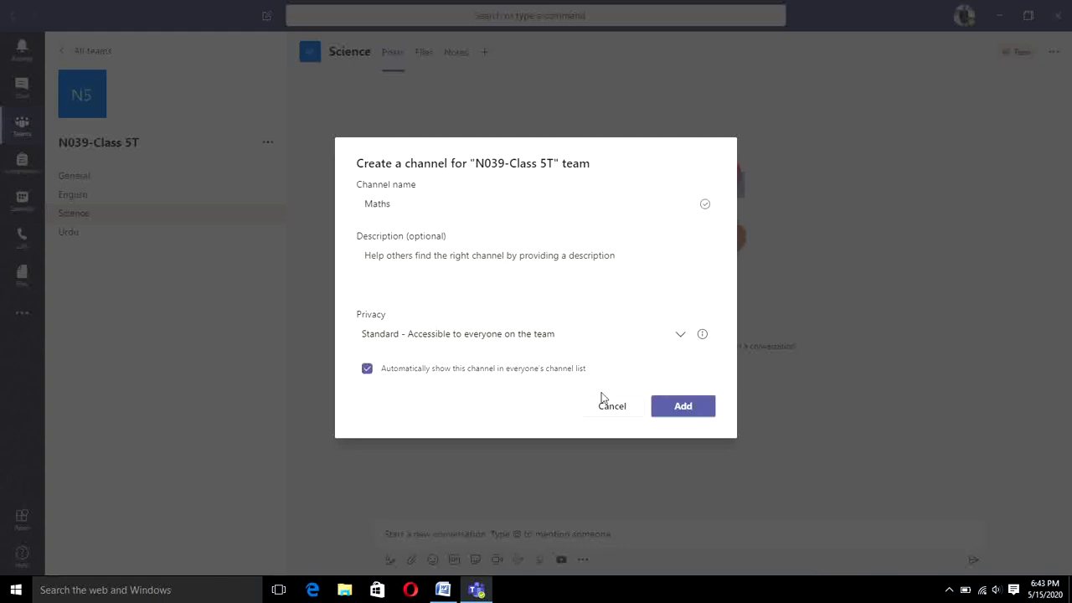
pyautogui.click(675, 407)
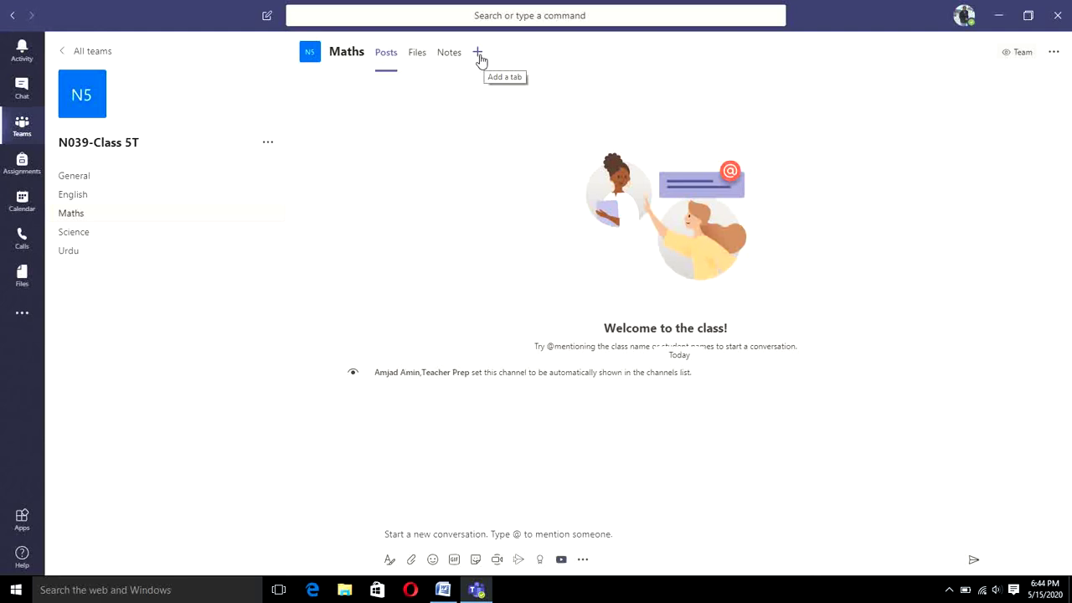
# Step: Add the YouTube app as a new tab in the Maths channel
pyautogui.click(479, 57)
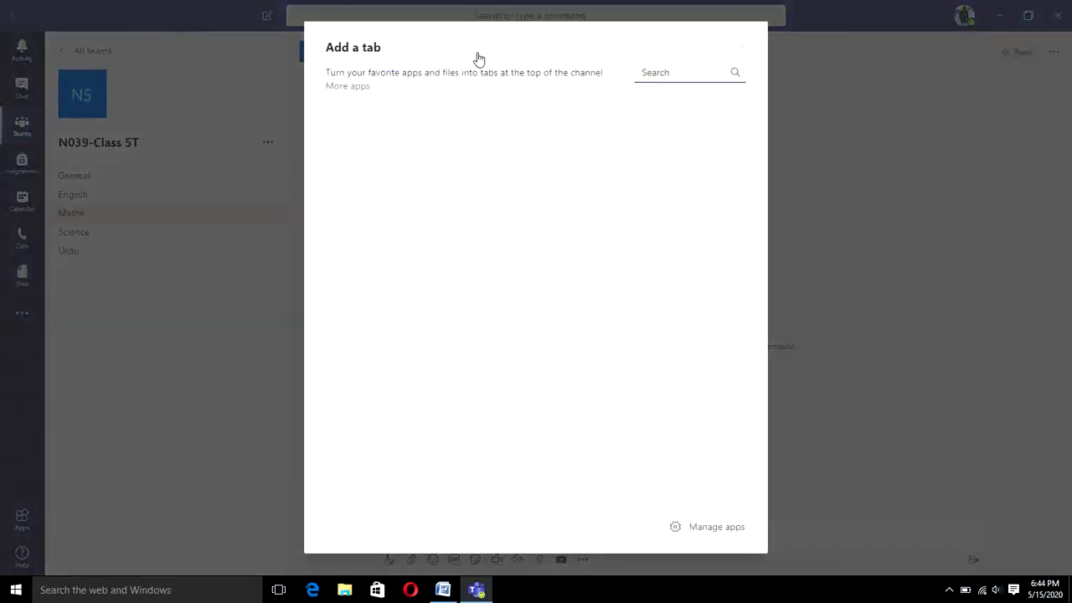
pyautogui.click(662, 72)
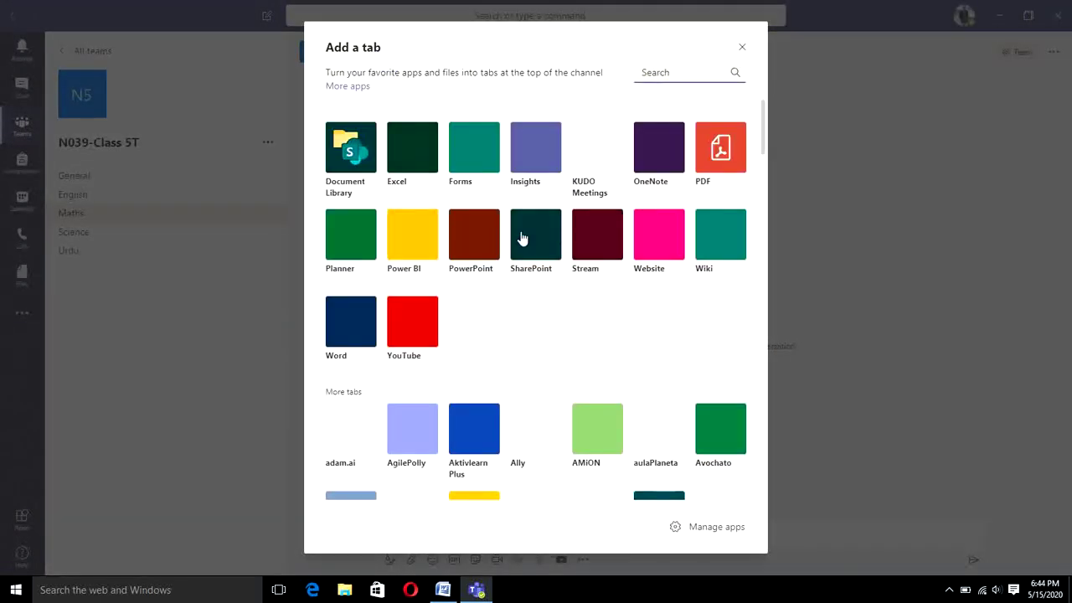
pyautogui.click(424, 322)
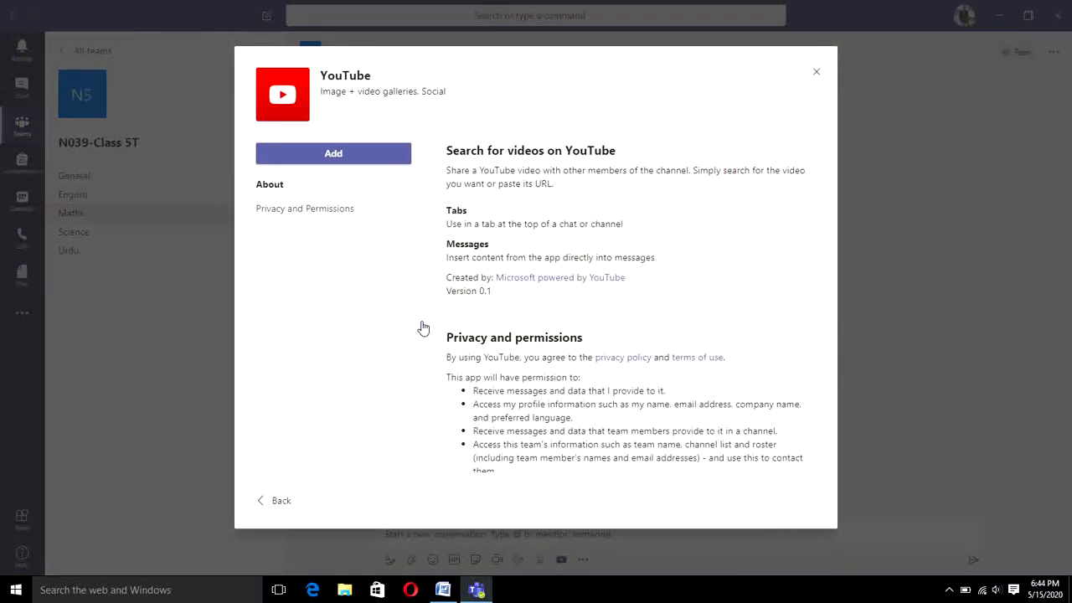
pyautogui.click(369, 154)
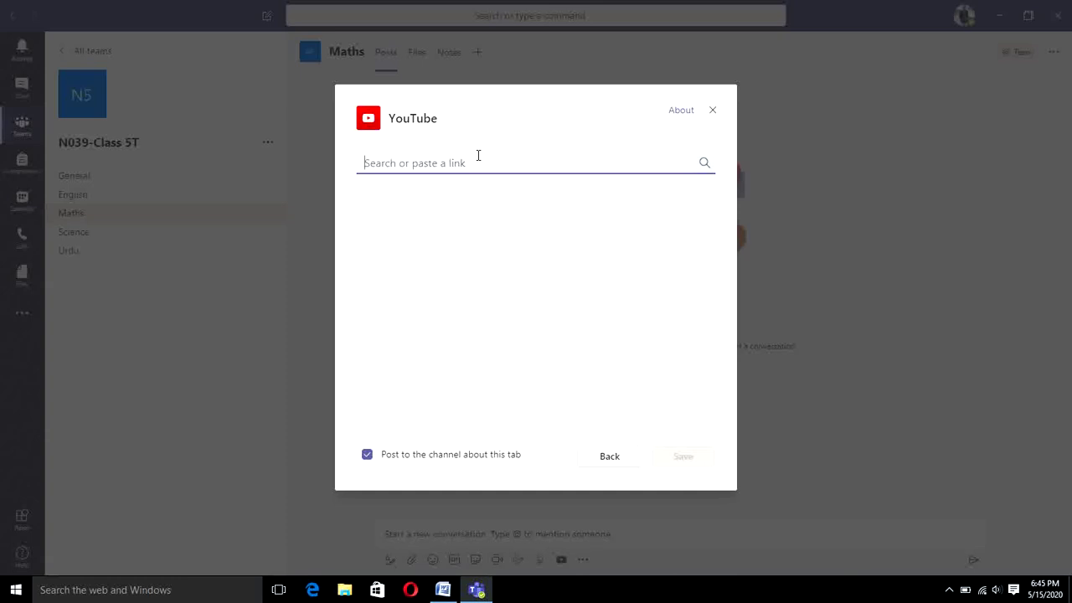
# Step: Search YouTube for 'the city school northern region' and save the Early Years Education at The City School video as the tab
pyautogui.write('the city ss')
pyautogui.press('BackSpace')
pyautogui.write('chool northern region')
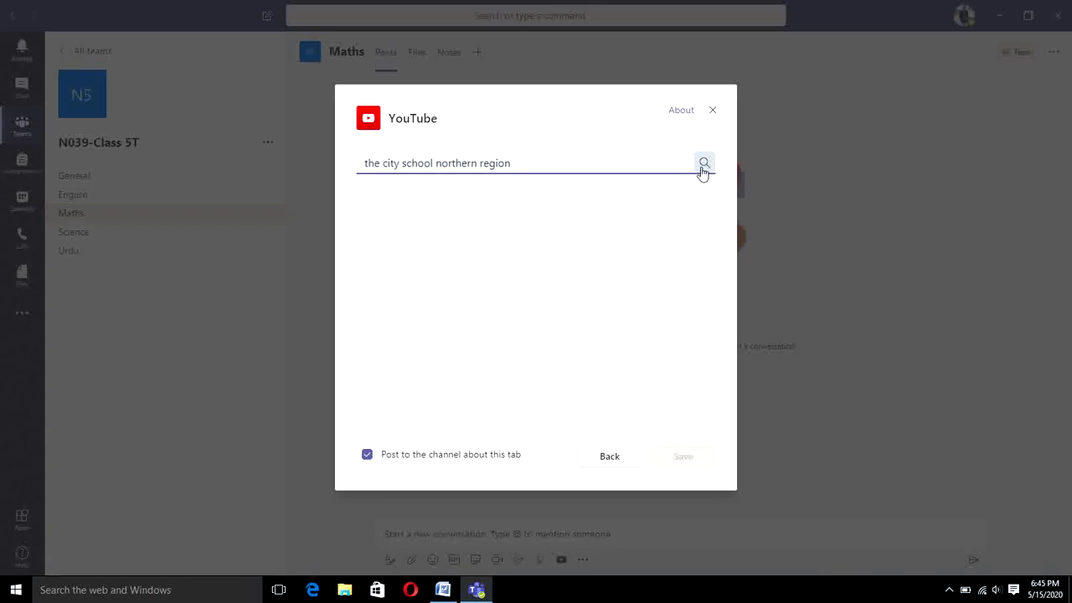
pyautogui.click(703, 168)
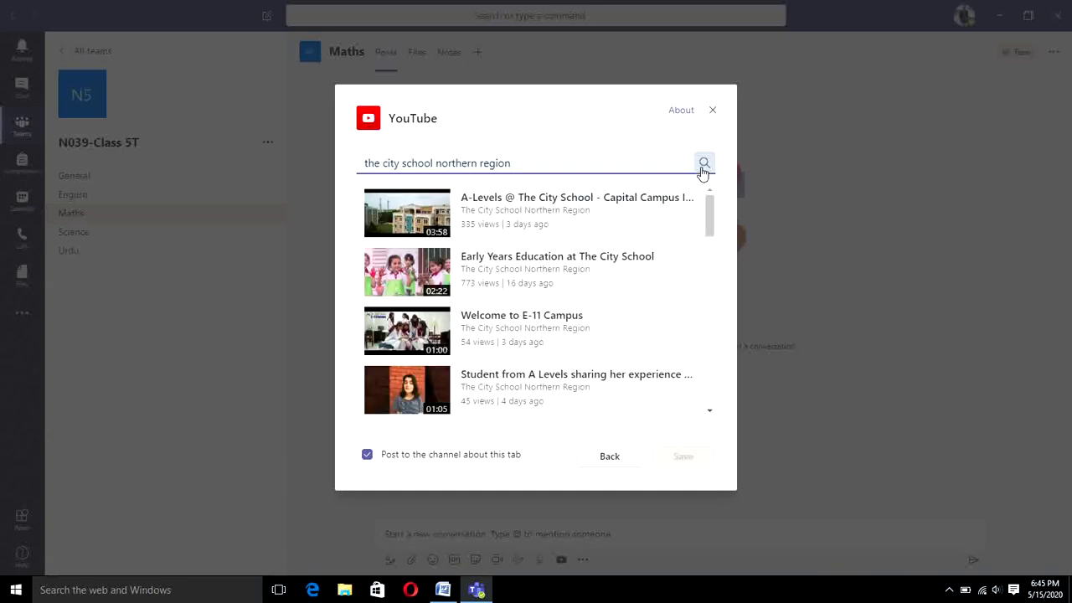
pyautogui.click(522, 278)
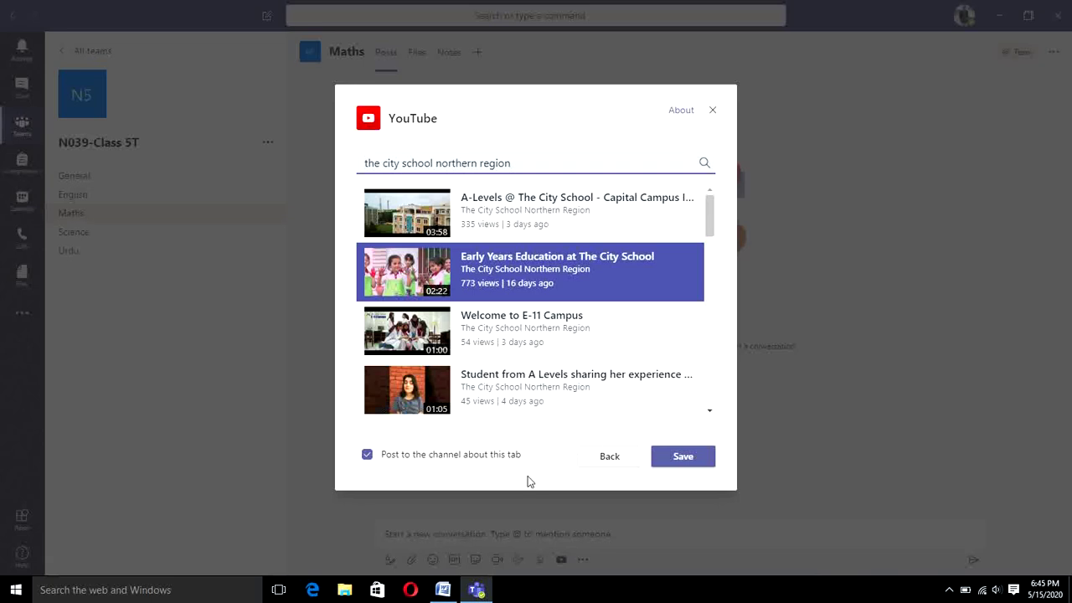
pyautogui.click(693, 457)
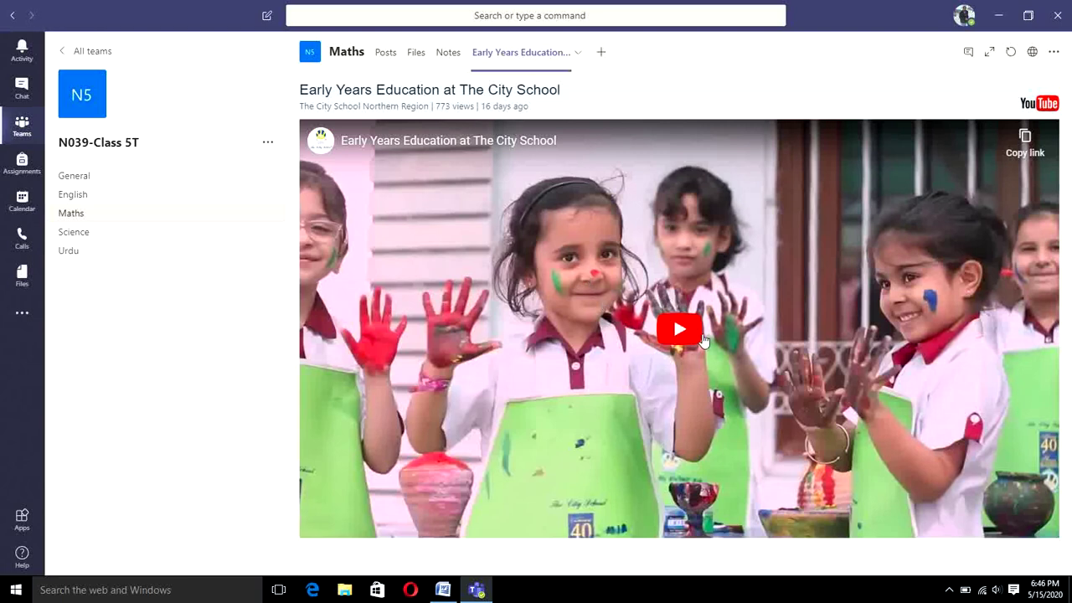
# Step: Copy the Early Years Education video link from its tab and go back to the Maths posts
pyautogui.click(386, 59)
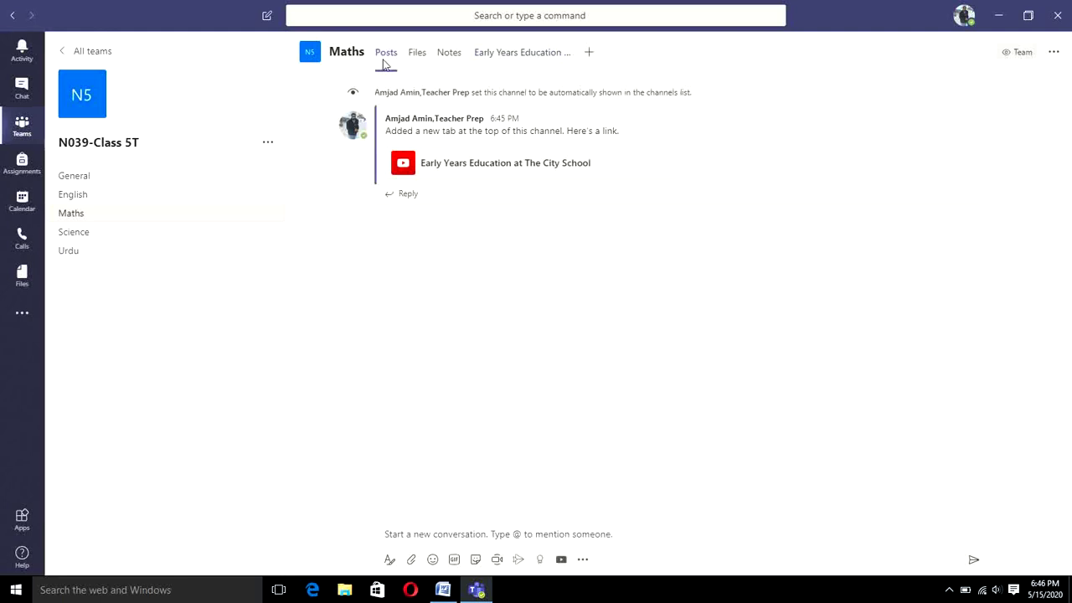
pyautogui.moveTo(480, 184)
pyautogui.click(546, 55)
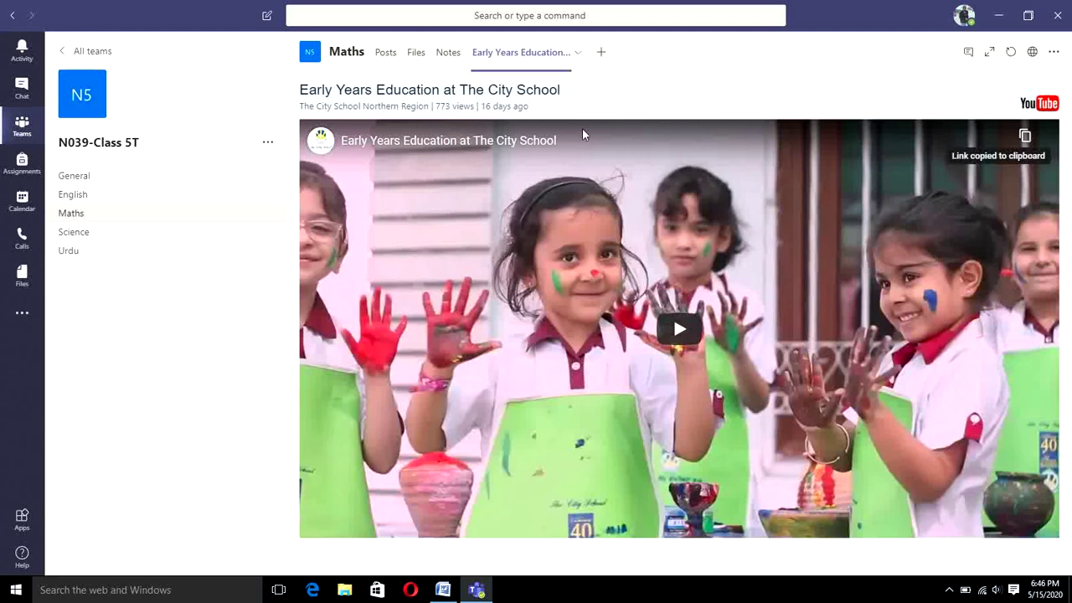
pyautogui.click(386, 54)
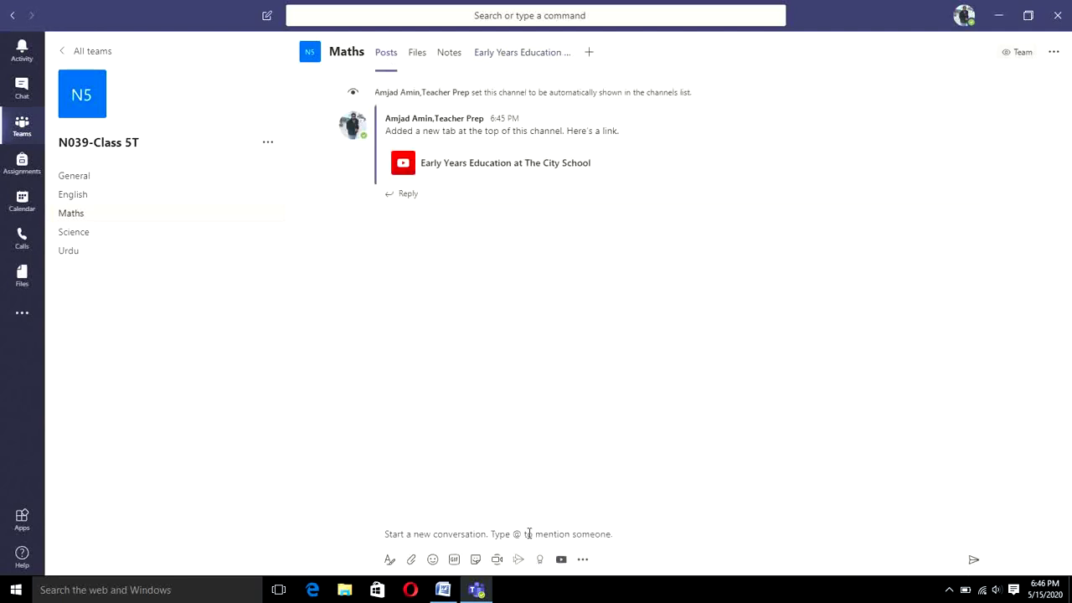
# Step: Paste the copied video link into the YouTube extension and send the Early Years Education video card
pyautogui.click(528, 533)
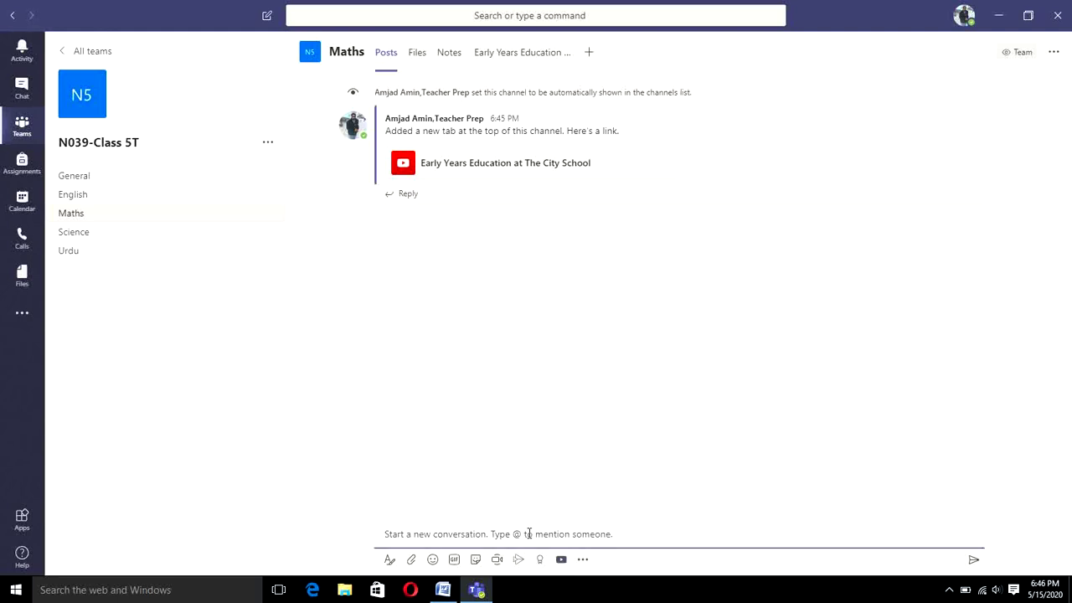
pyautogui.write('https://youtu.be/ecewWs62JMg')
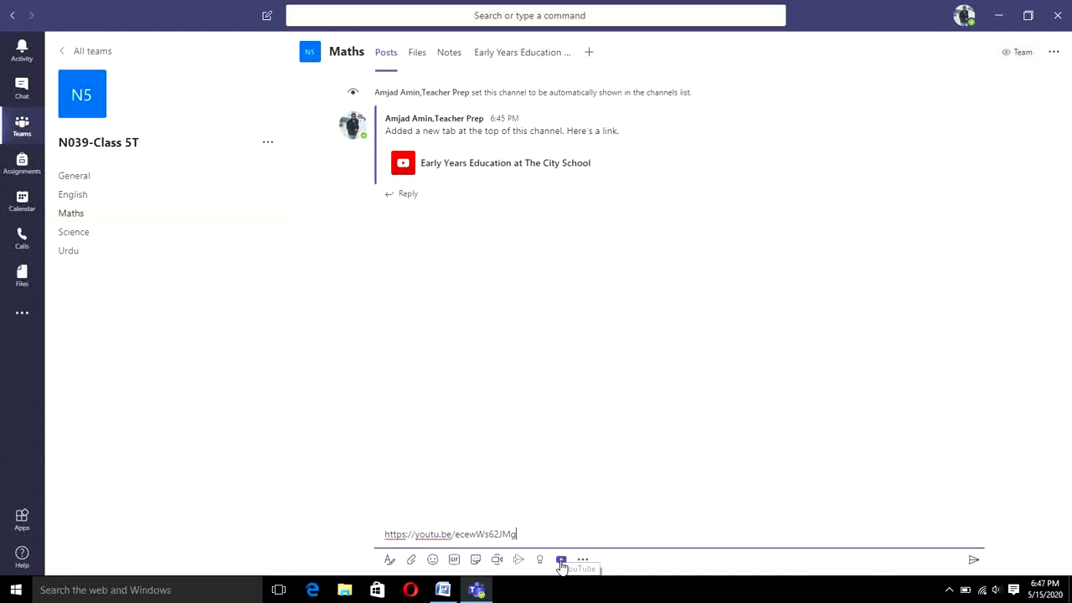
pyautogui.press('BackSpace')
pyautogui.press('BackSpace')
pyautogui.press('BackSpace')
pyautogui.press('BackSpace')
pyautogui.press('BackSpace')
pyautogui.press('BackSpace')
pyautogui.press('BackSpace')
pyautogui.press('BackSpace')
pyautogui.press('BackSpace')
pyautogui.press('BackSpace')
pyautogui.press('BackSpace')
pyautogui.press('BackSpace')
pyautogui.press('BackSpace')
pyautogui.press('BackSpace')
pyautogui.press('BackSpace')
pyautogui.press('BackSpace')
pyautogui.press('BackSpace')
pyautogui.press('BackSpace')
pyautogui.press('BackSpace')
pyautogui.press('BackSpace')
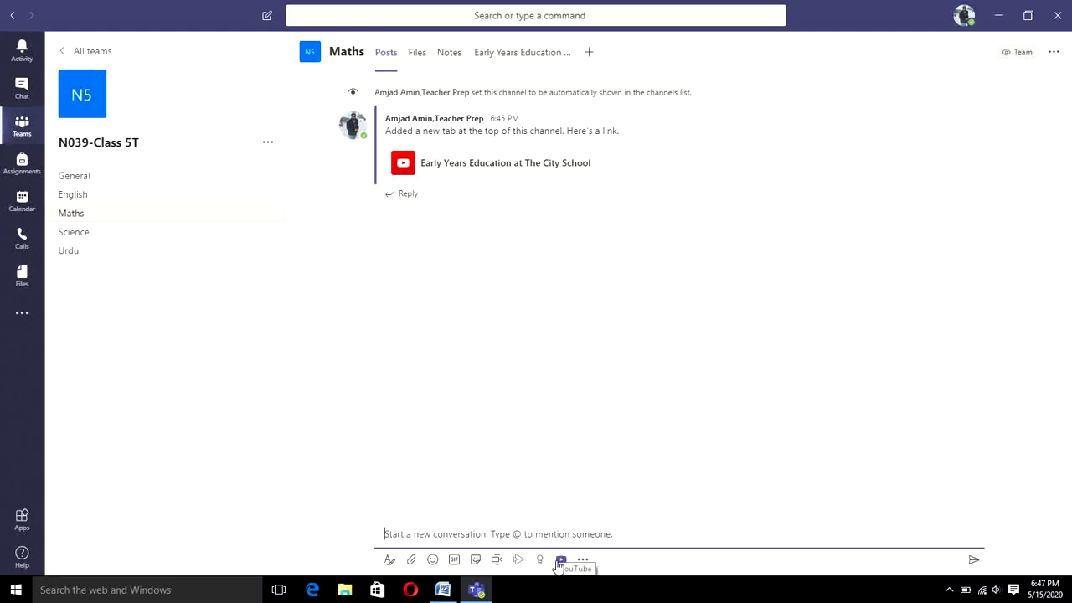
pyautogui.click(560, 559)
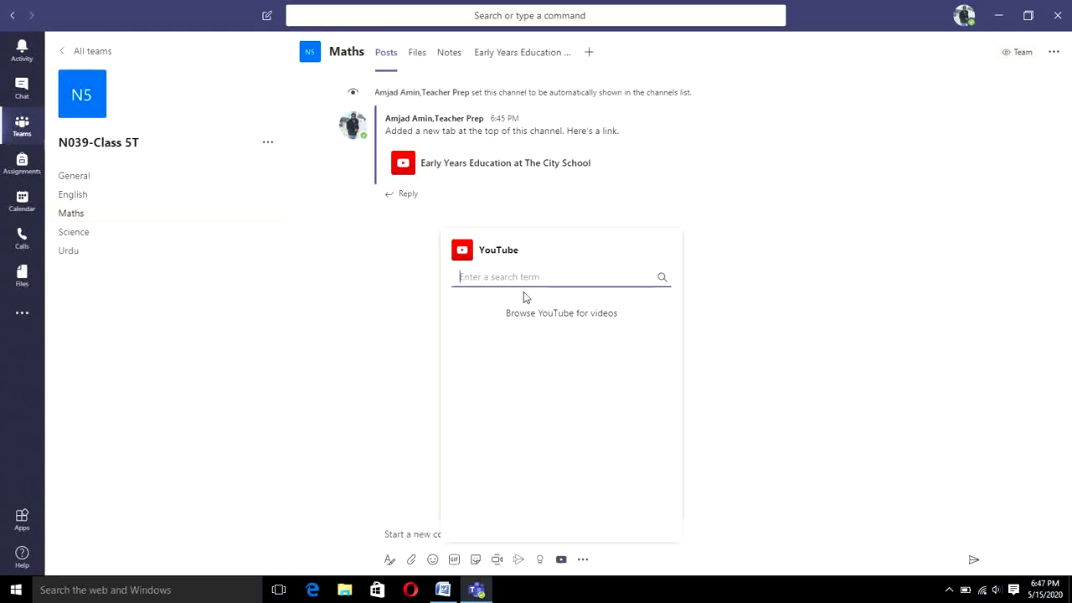
pyautogui.write('https://youtu.be/ecewWs62JMg')
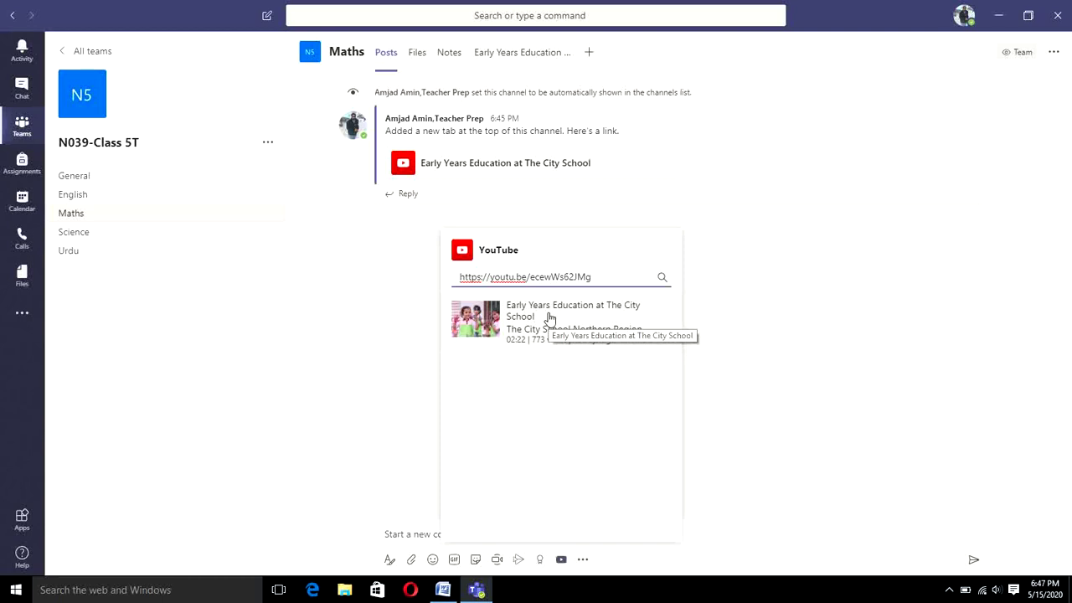
pyautogui.click(549, 319)
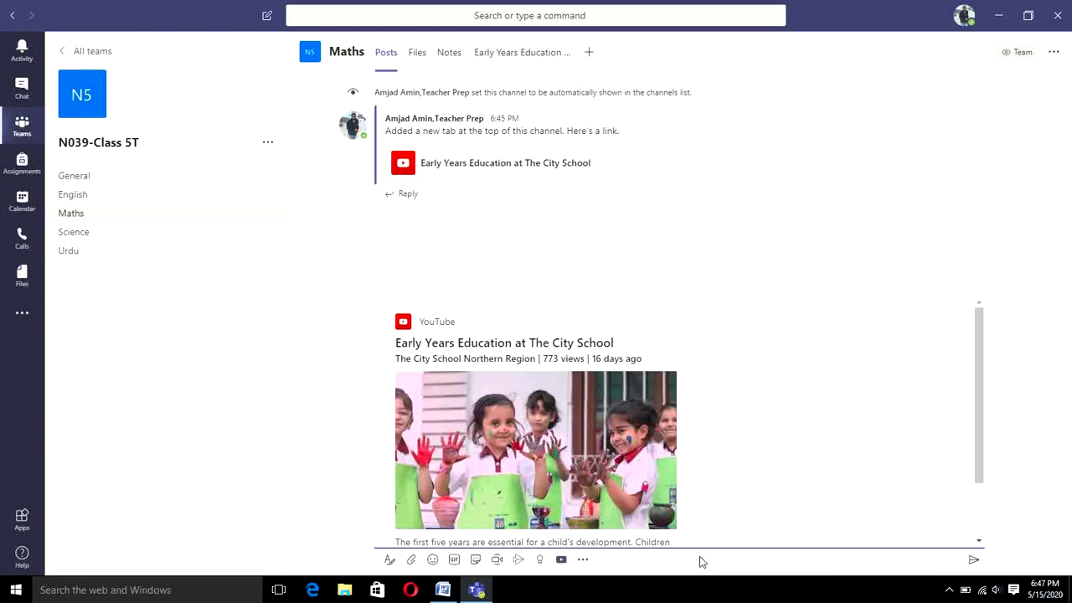
pyautogui.click(972, 562)
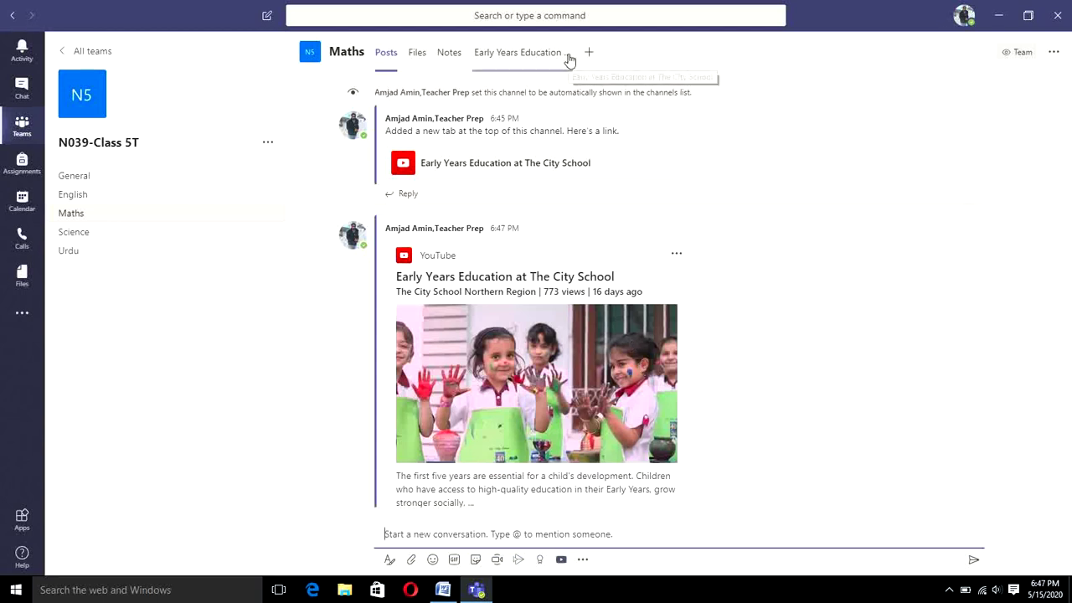
# Step: Remove the Early Years Education tab from the Maths channel and review the resulting posts
pyautogui.click(569, 59)
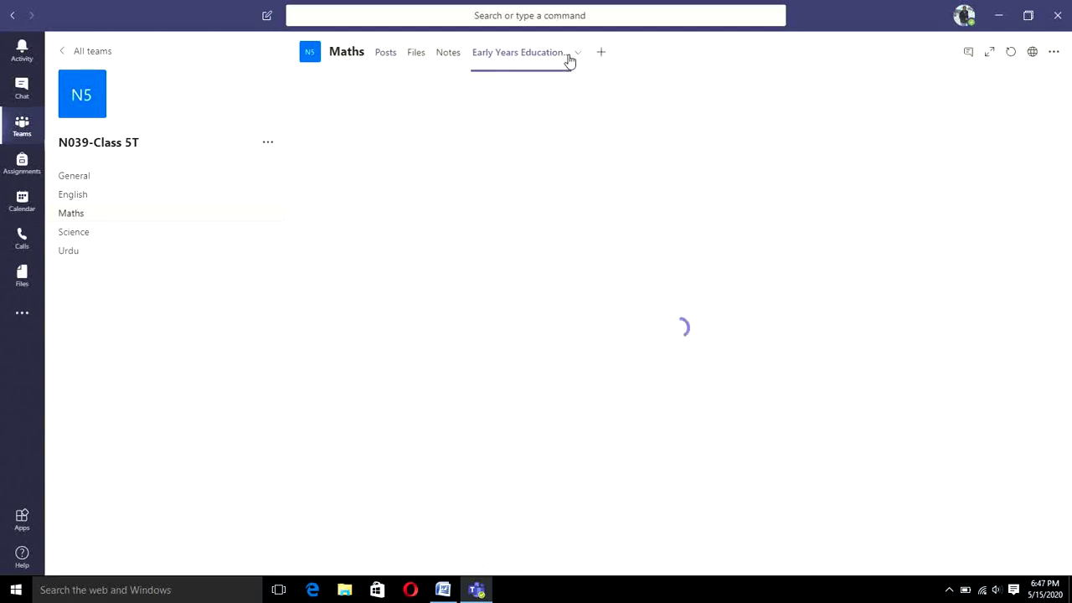
pyautogui.click(577, 54)
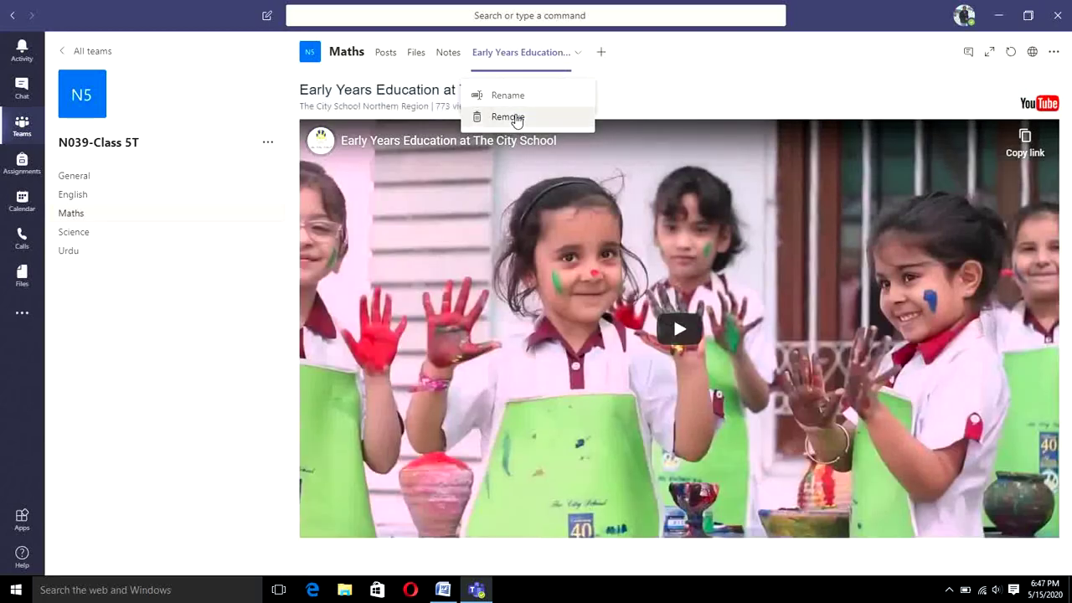
pyautogui.click(517, 118)
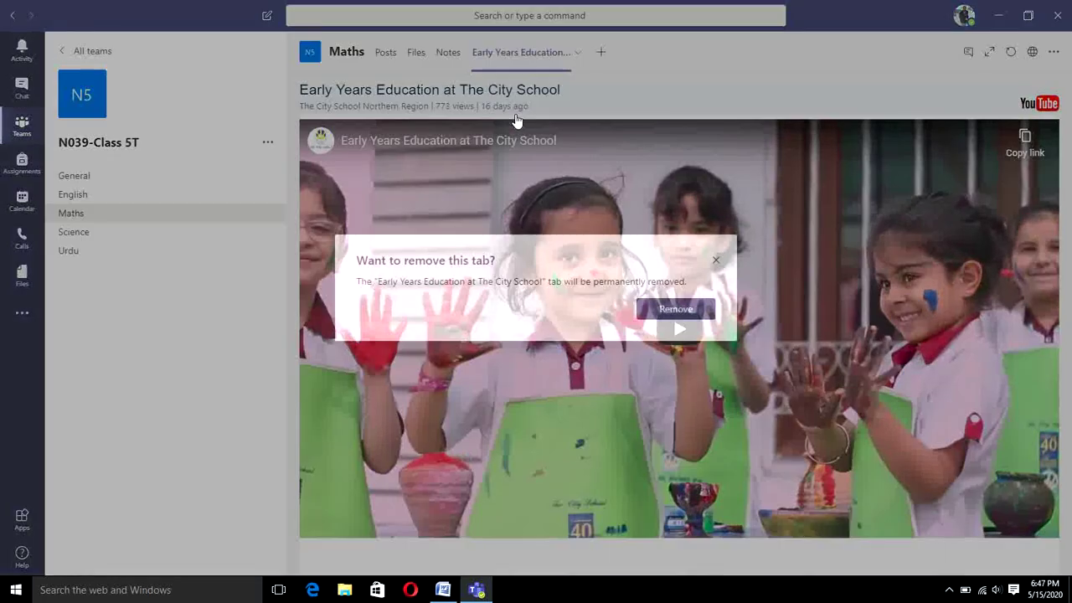
pyautogui.click(675, 310)
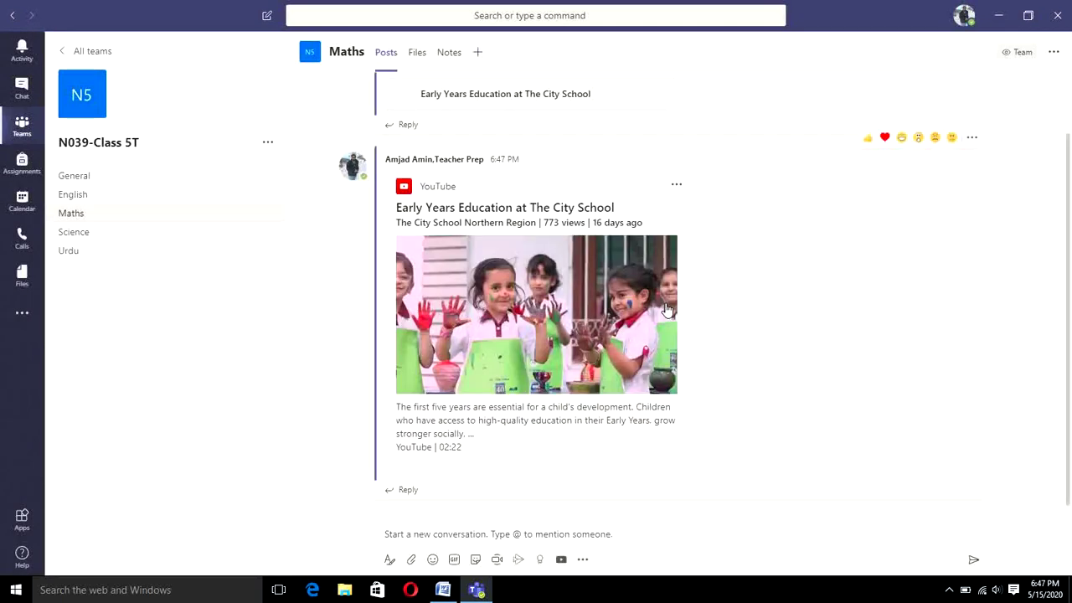
pyautogui.scroll(2, 777, 236)
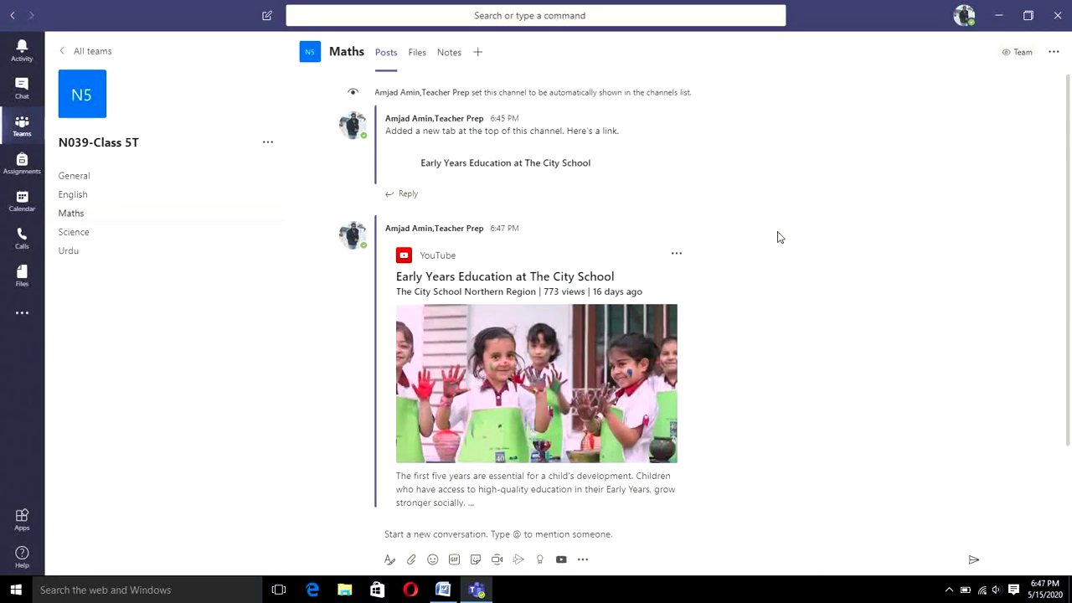
pyautogui.moveTo(777, 237)
pyautogui.scroll(-2, 618, 348)
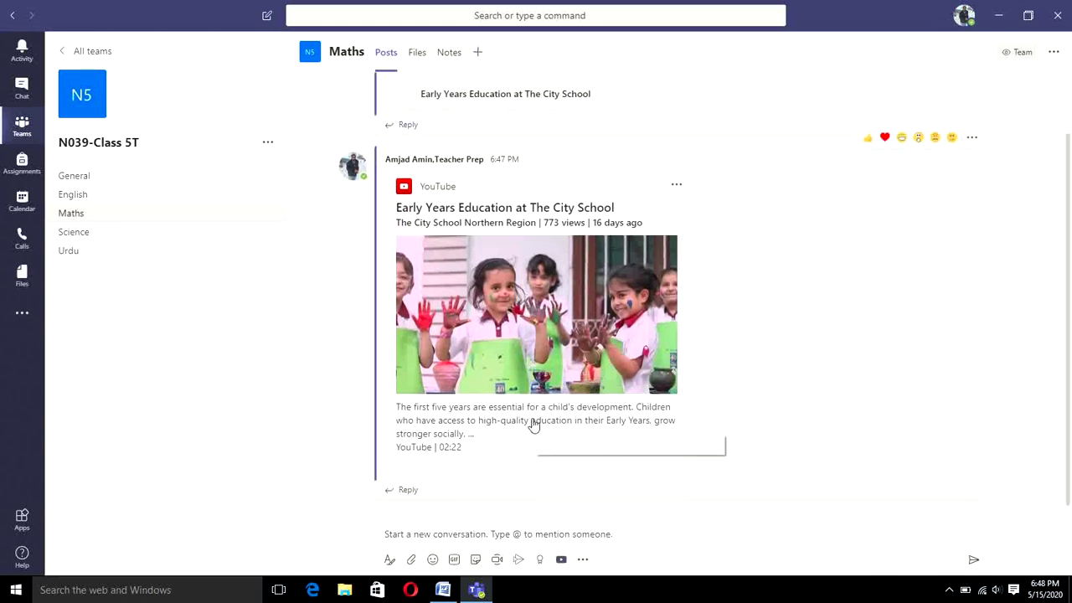
pyautogui.scroll(2, 469, 463)
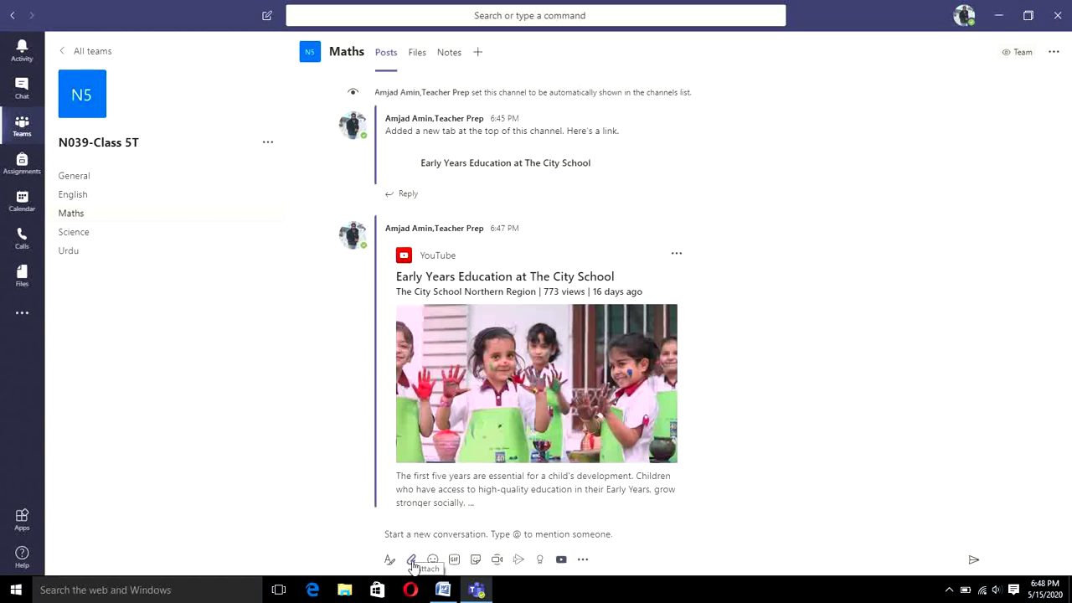
pyautogui.click(413, 566)
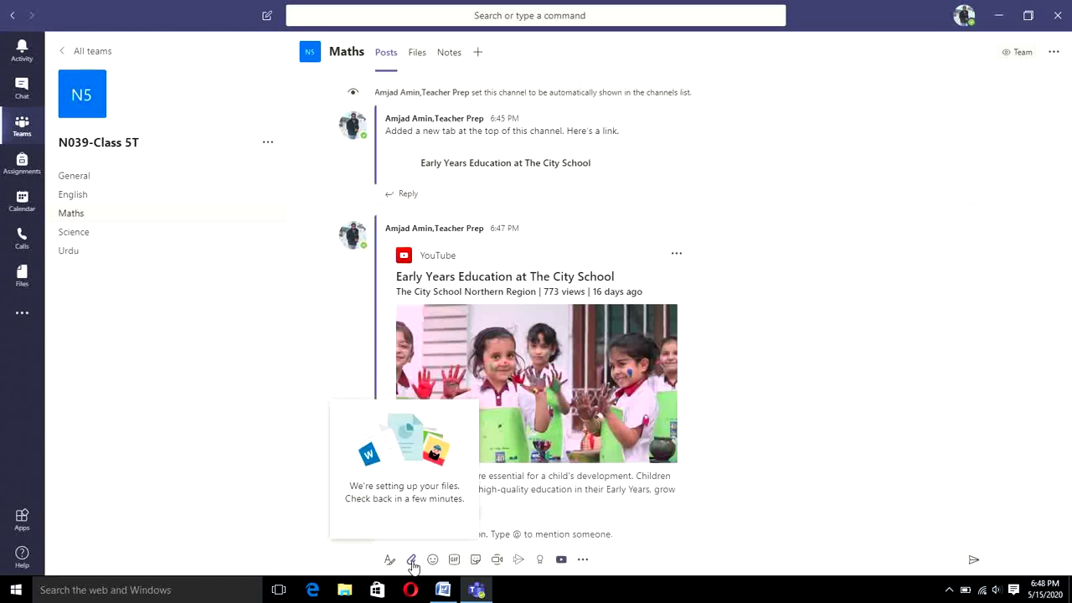
pyautogui.click(413, 566)
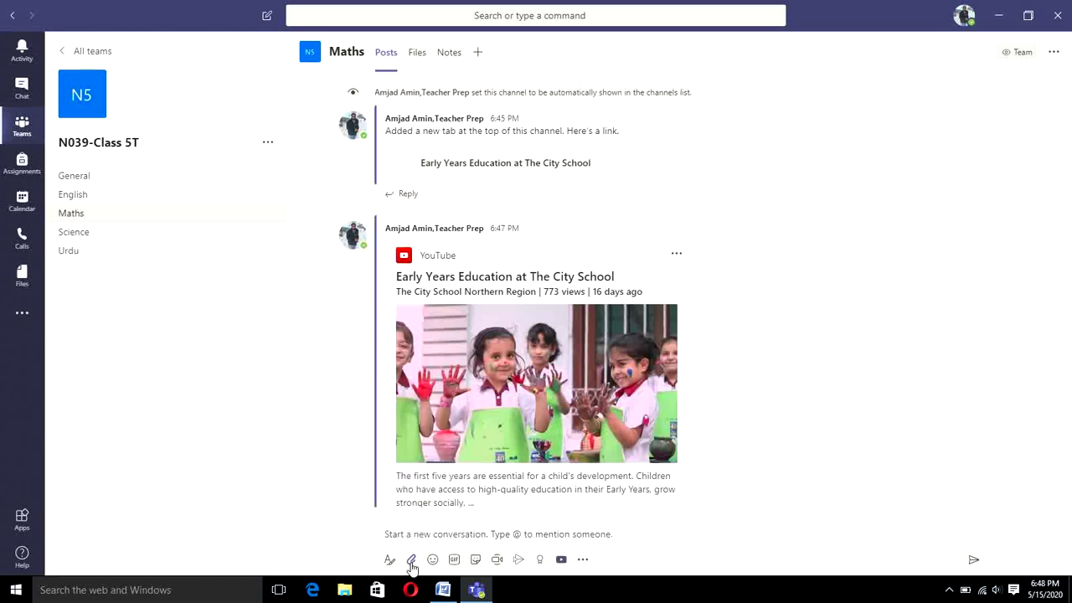
pyautogui.click(413, 566)
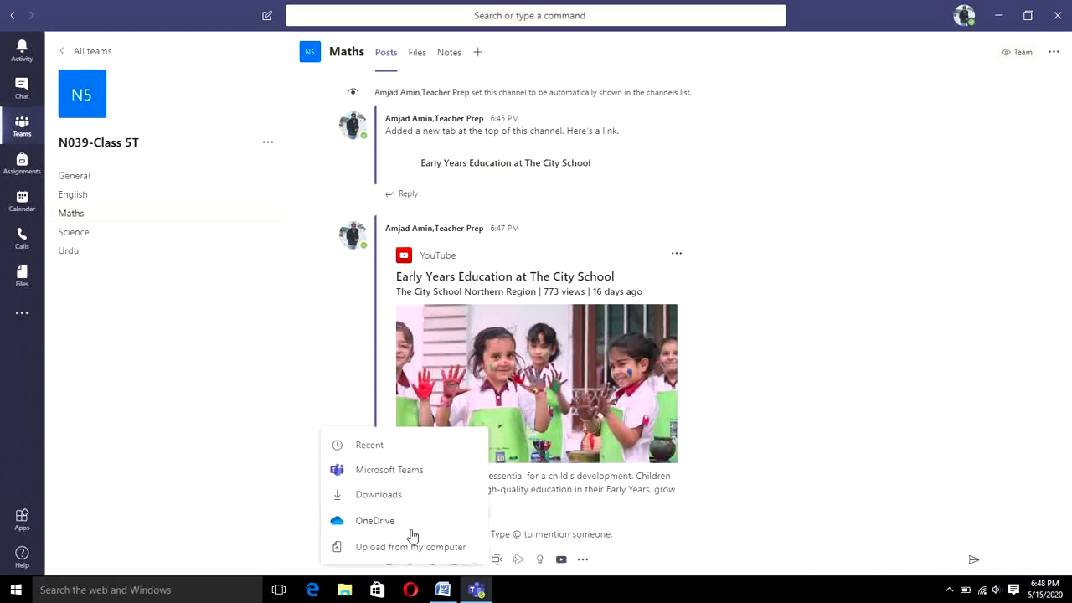
pyautogui.click(411, 532)
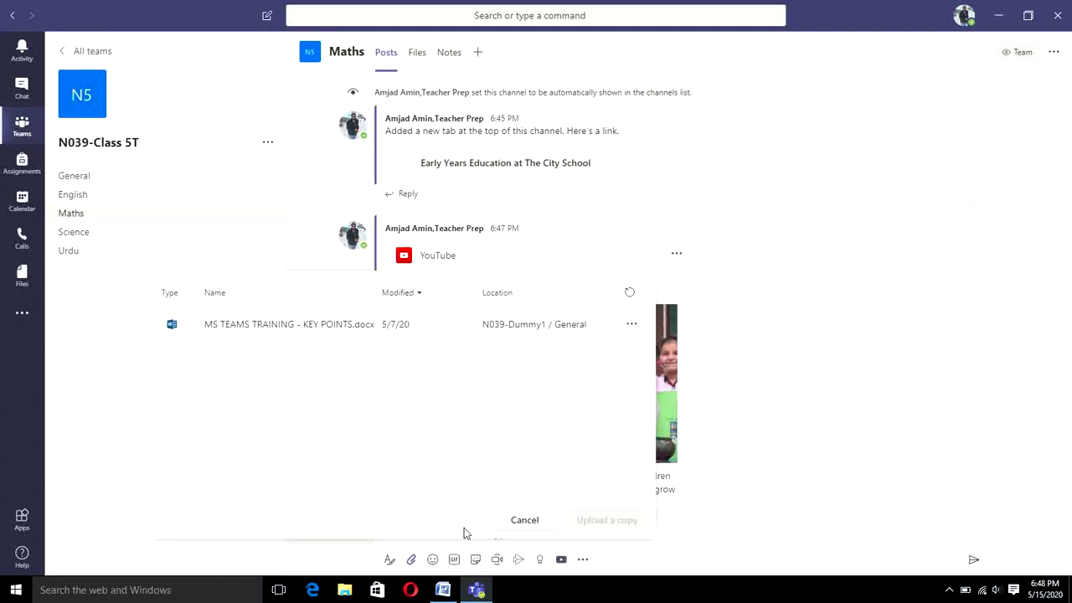
pyautogui.click(534, 521)
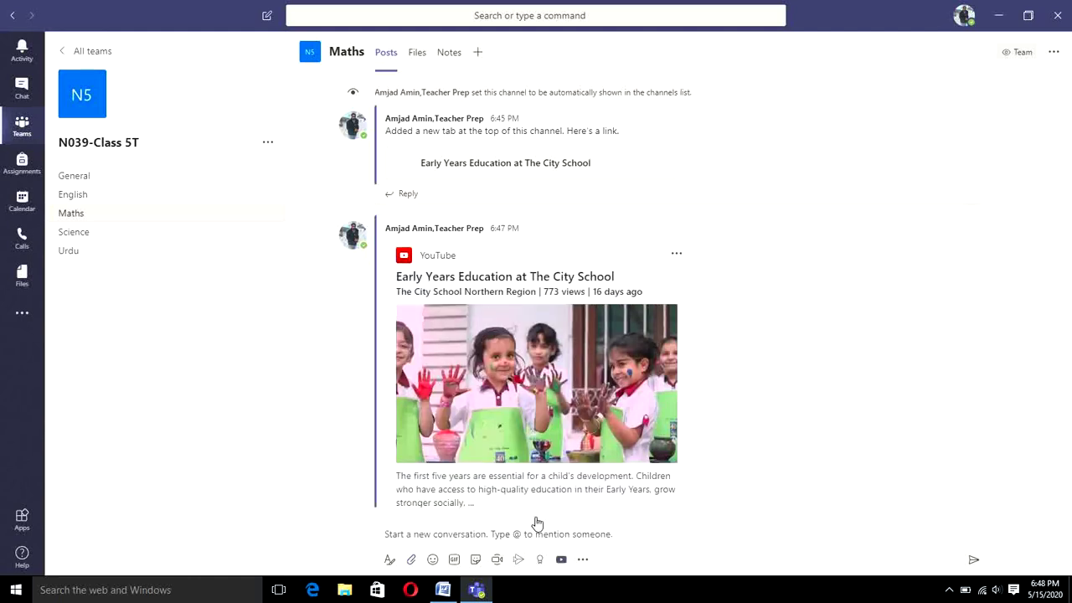
pyautogui.click(411, 560)
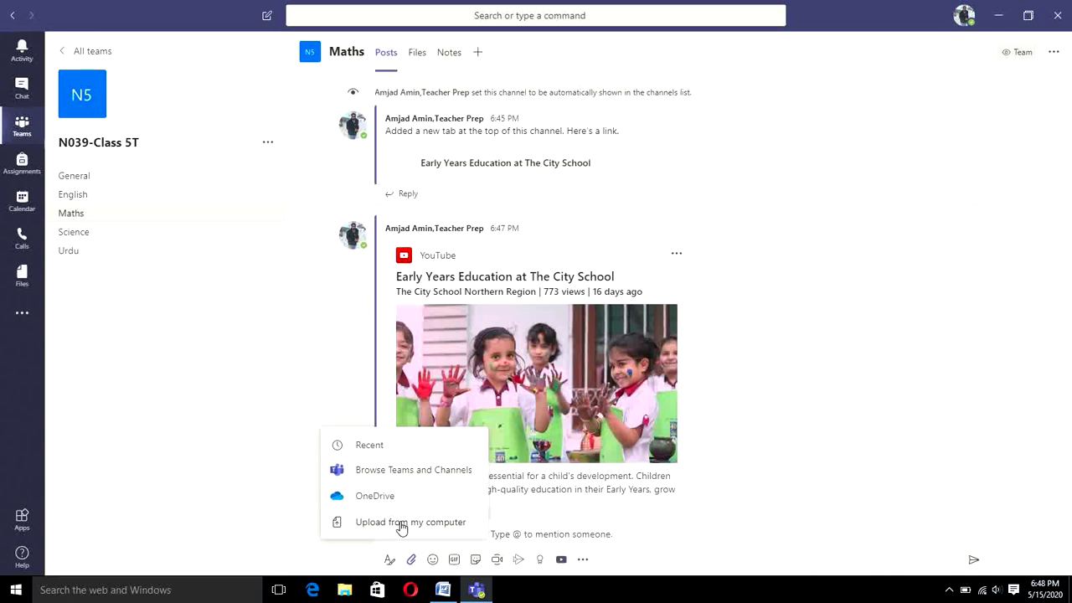
pyautogui.click(612, 536)
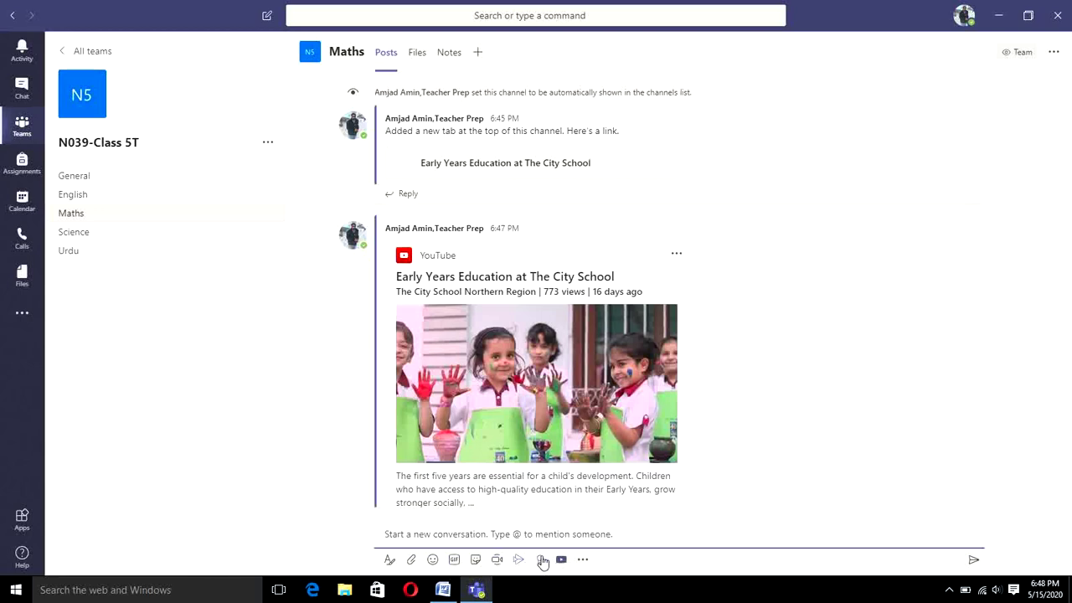
# Step: Start a Praise card with the Awesome badge and choose the student recipient by name search
pyautogui.click(543, 559)
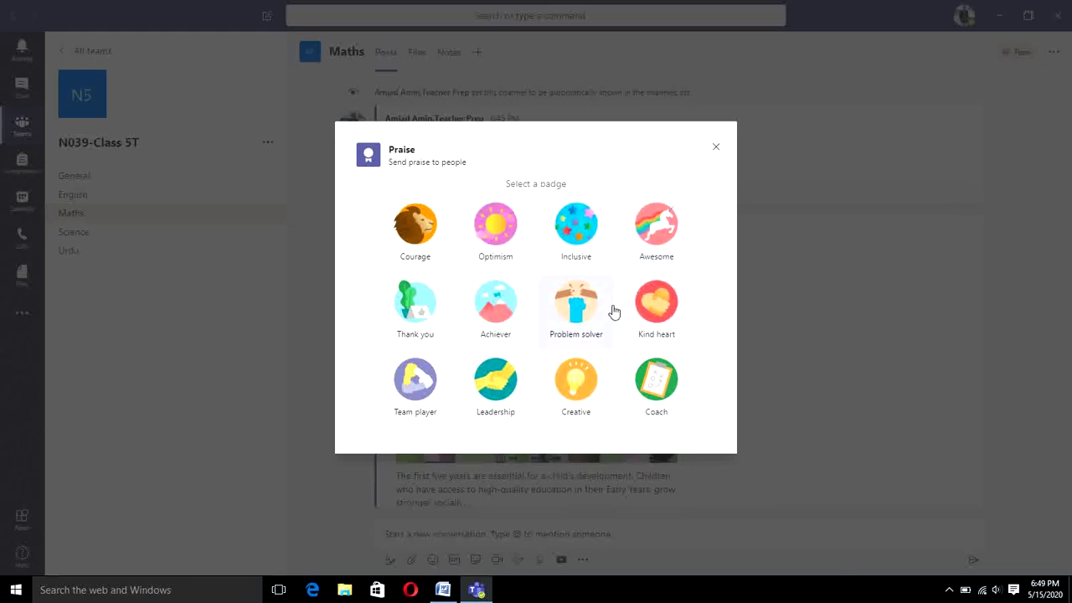
pyautogui.click(641, 250)
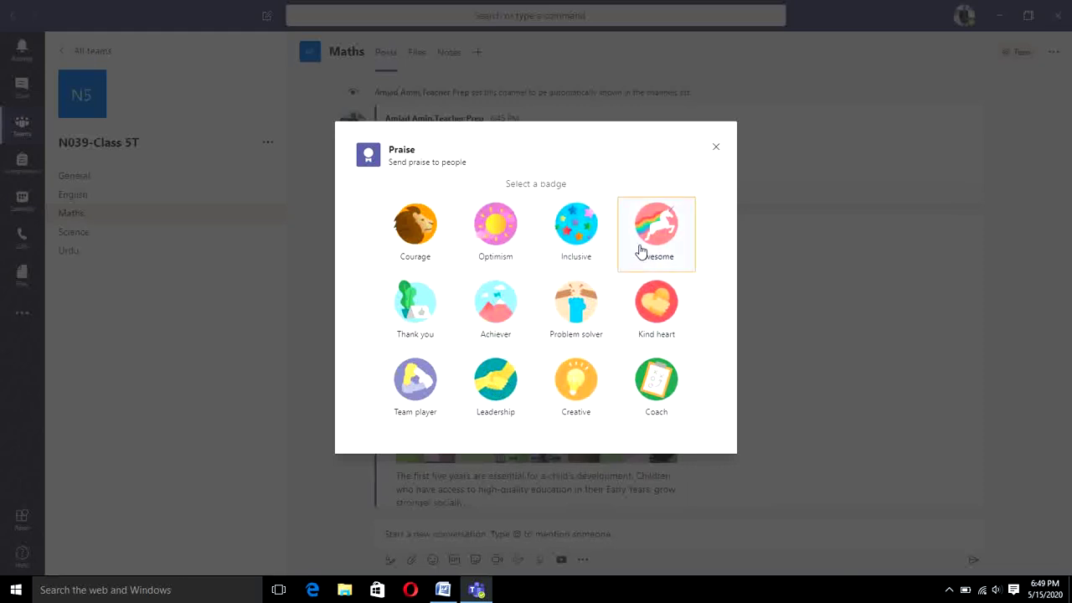
pyautogui.click(459, 260)
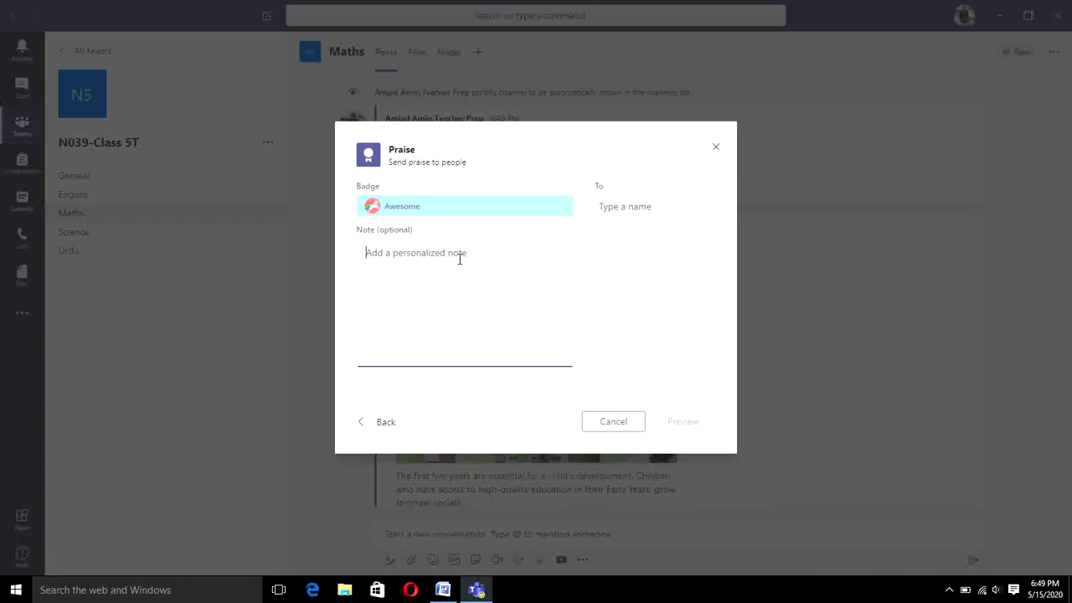
pyautogui.click(624, 203)
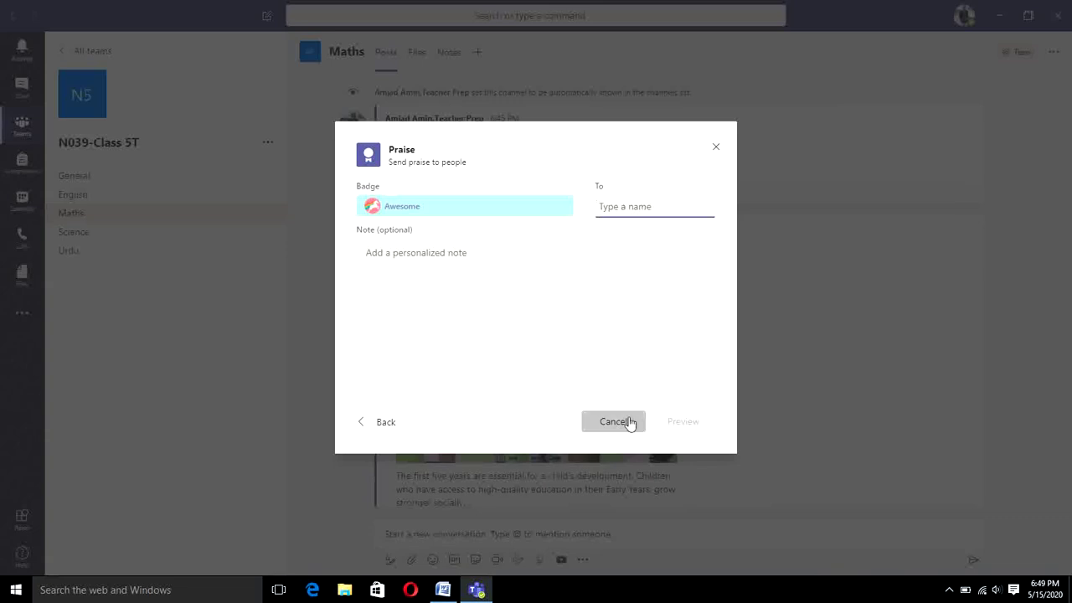
pyautogui.click(509, 251)
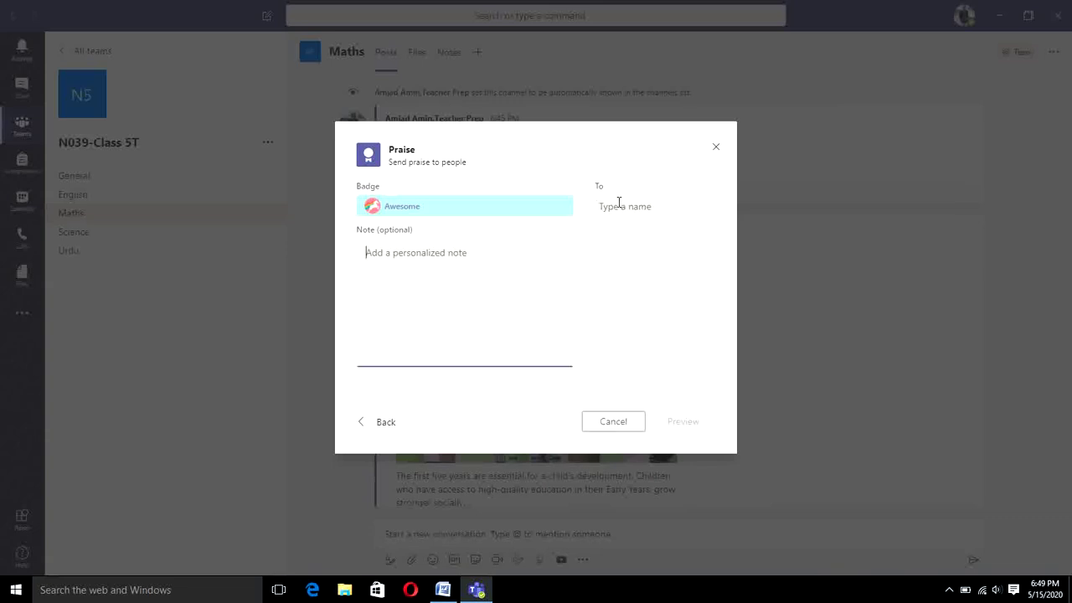
pyautogui.click(619, 203)
pyautogui.write('si')
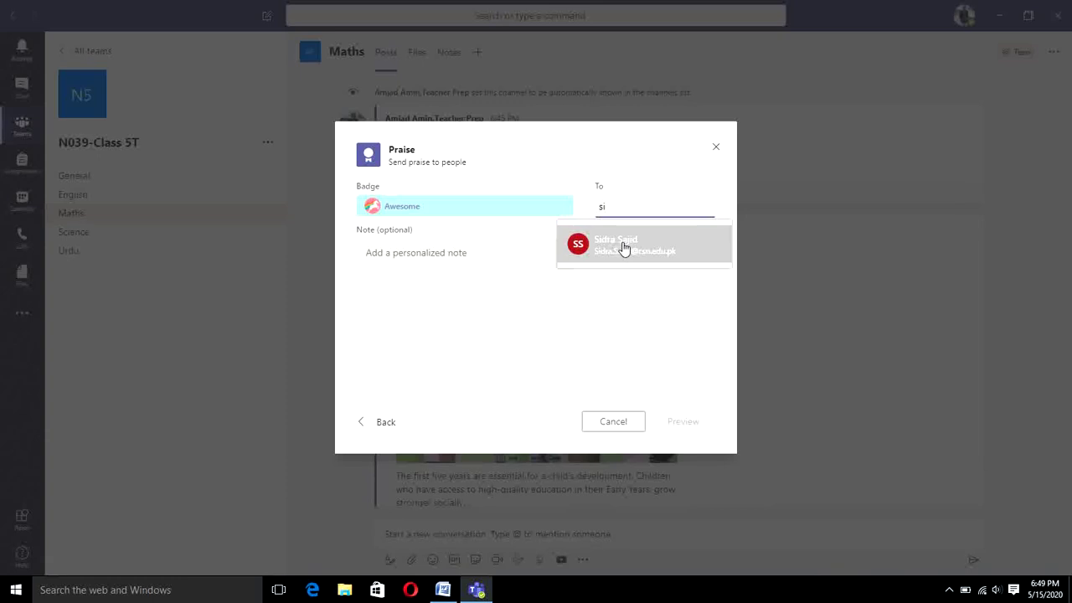
pyautogui.click(623, 247)
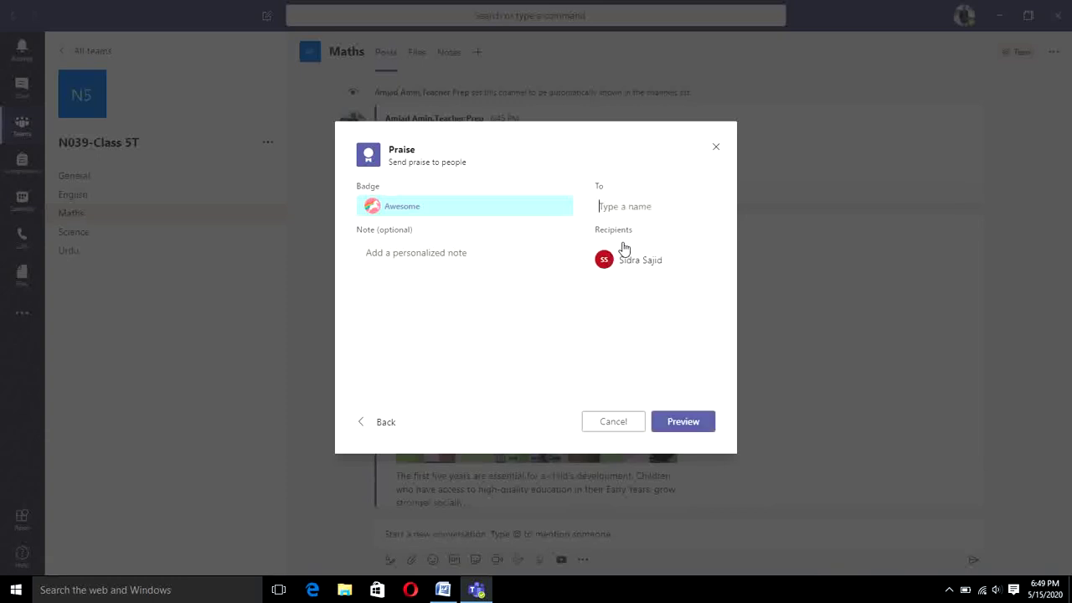
pyautogui.click(470, 296)
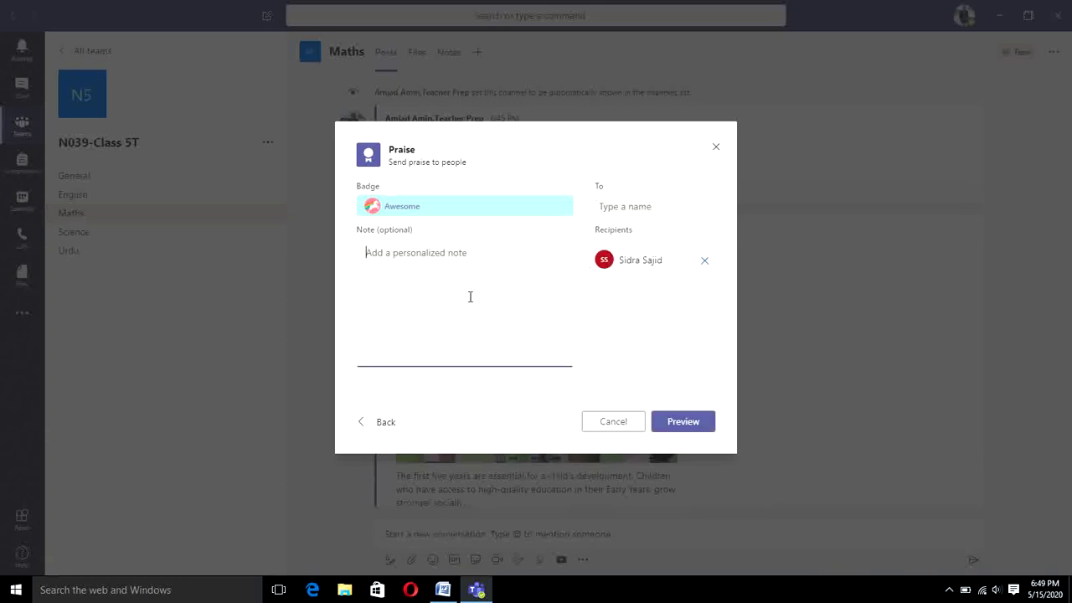
# Step: Write the note 'good work ... keep it up', preview the praise, and send it
pyautogui.write('good work ... keep it up.')
pyautogui.click(660, 427)
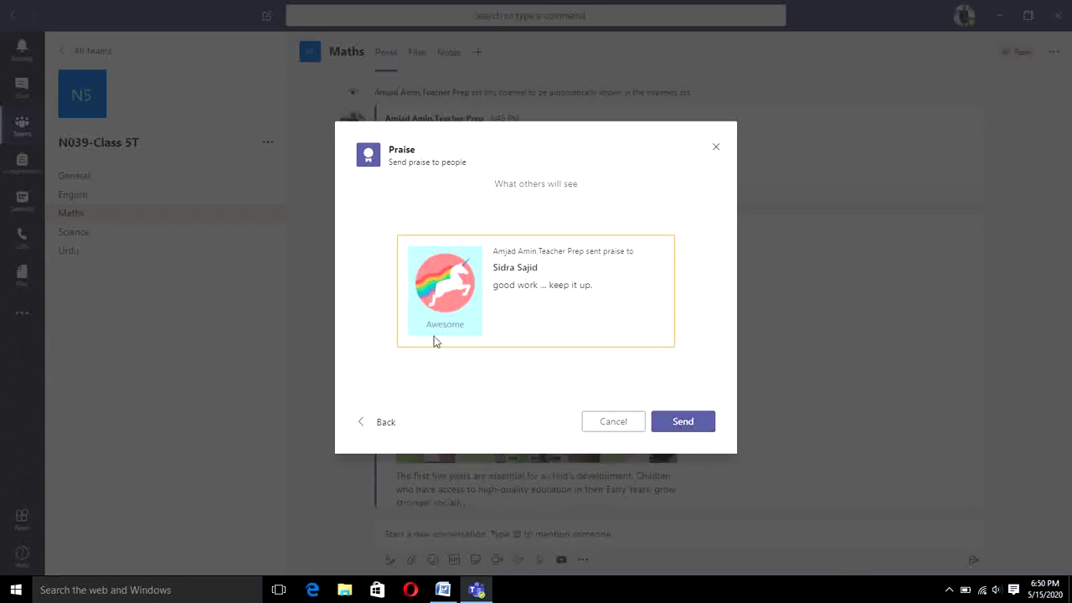
pyautogui.click(682, 421)
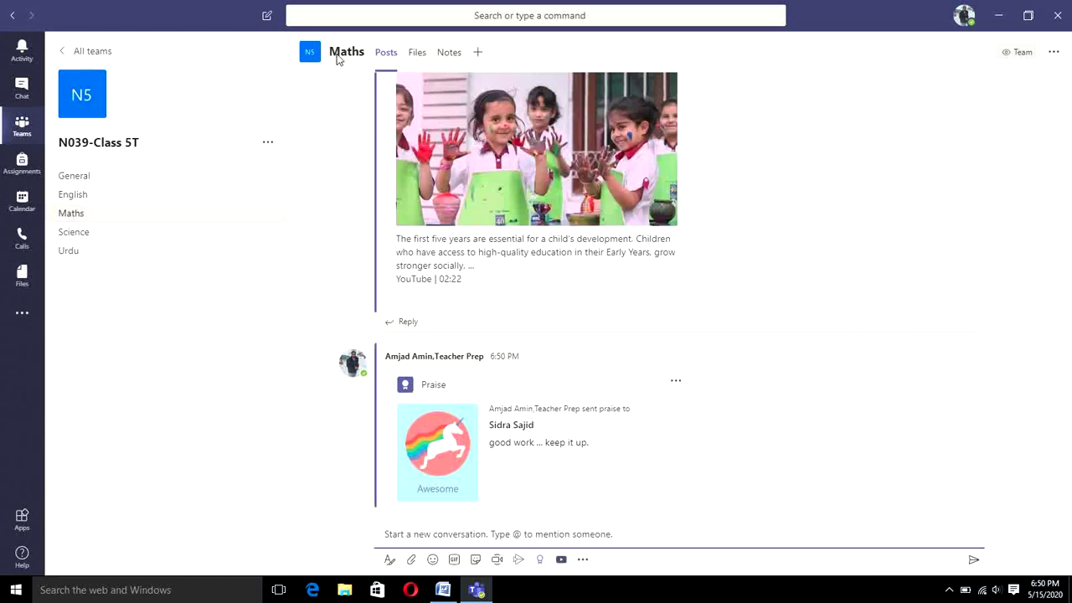
# Step: Move from the Maths posts to the channel's Files page, which holds no files
pyautogui.scroll(2, 608, 374)
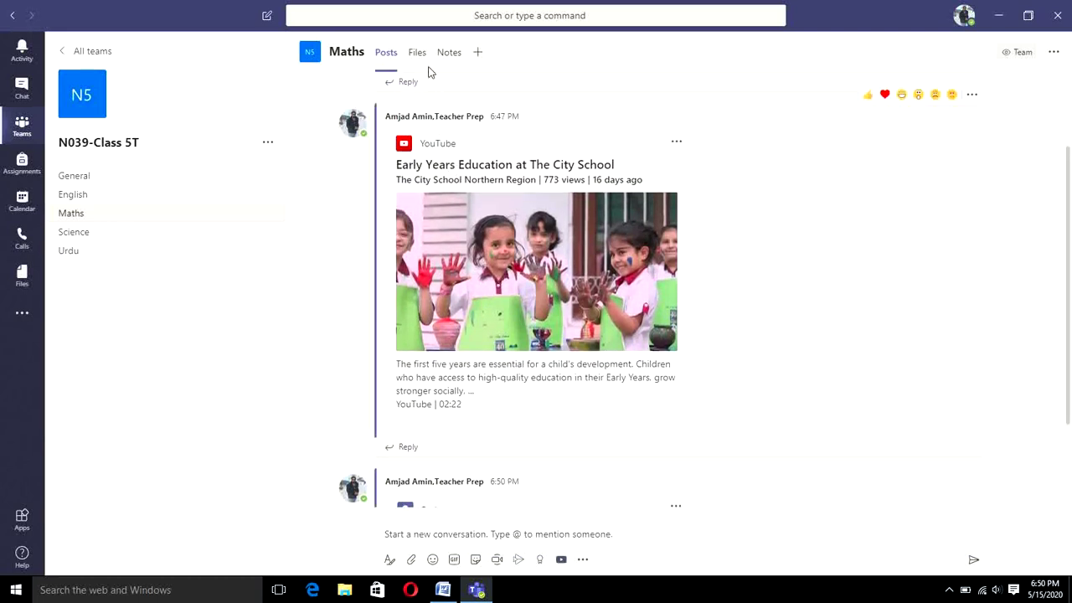
pyautogui.click(482, 527)
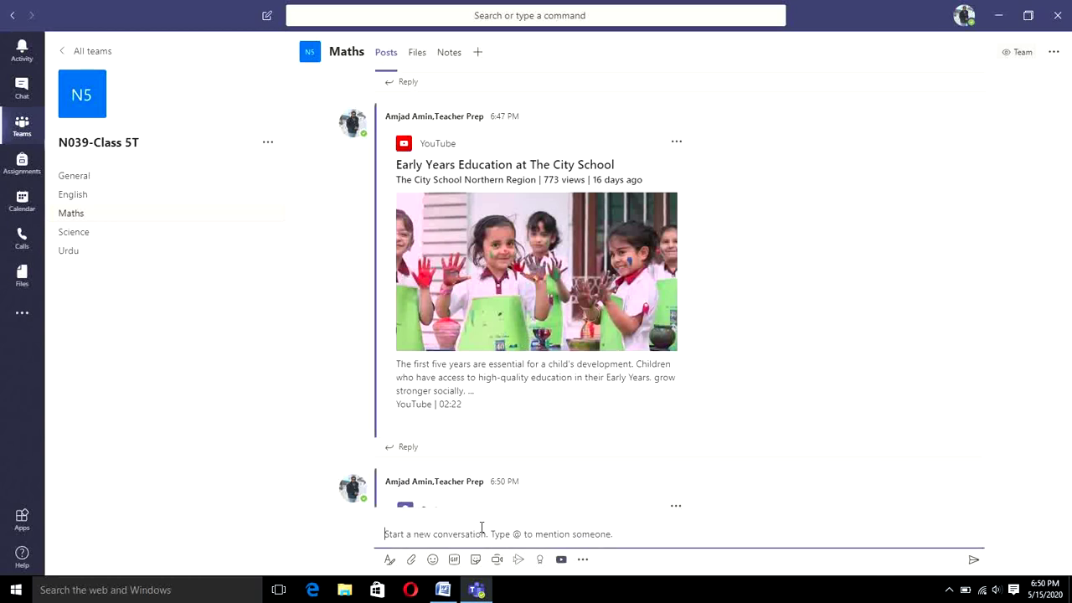
pyautogui.click(419, 57)
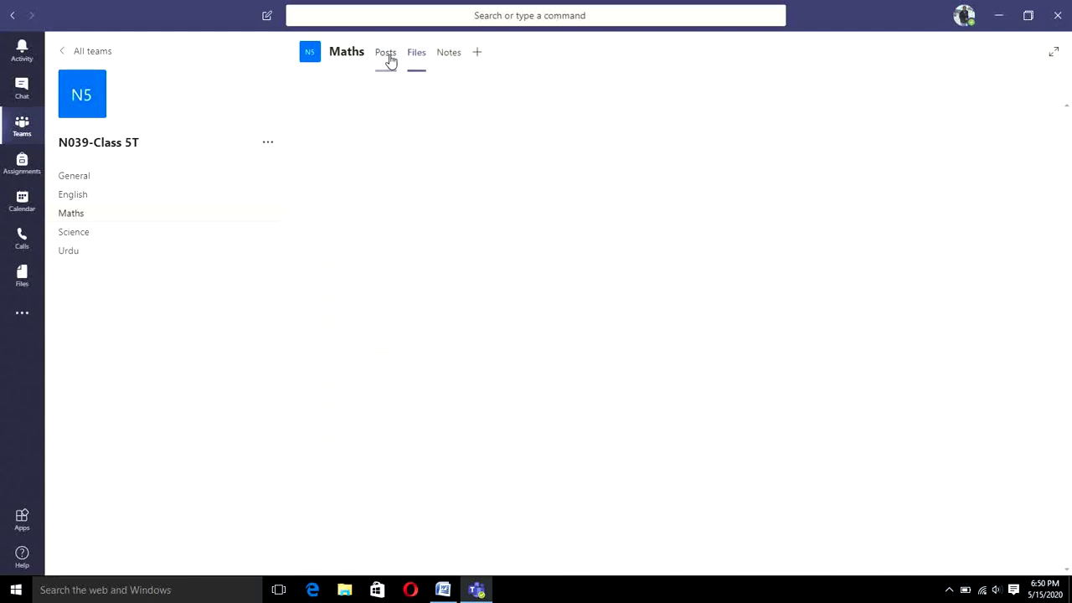
pyautogui.click(386, 54)
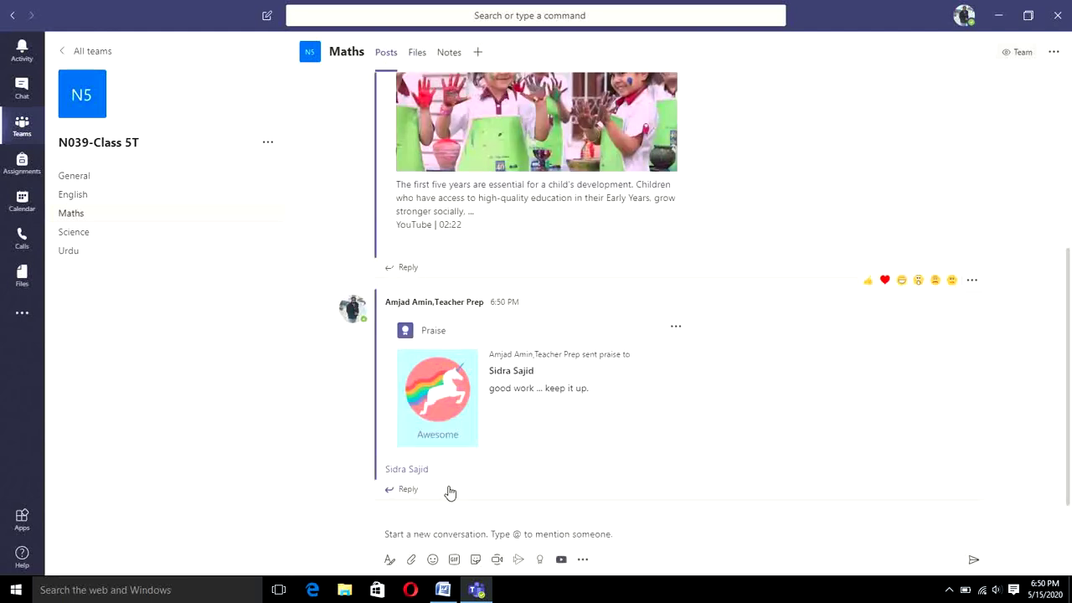
pyautogui.click(418, 53)
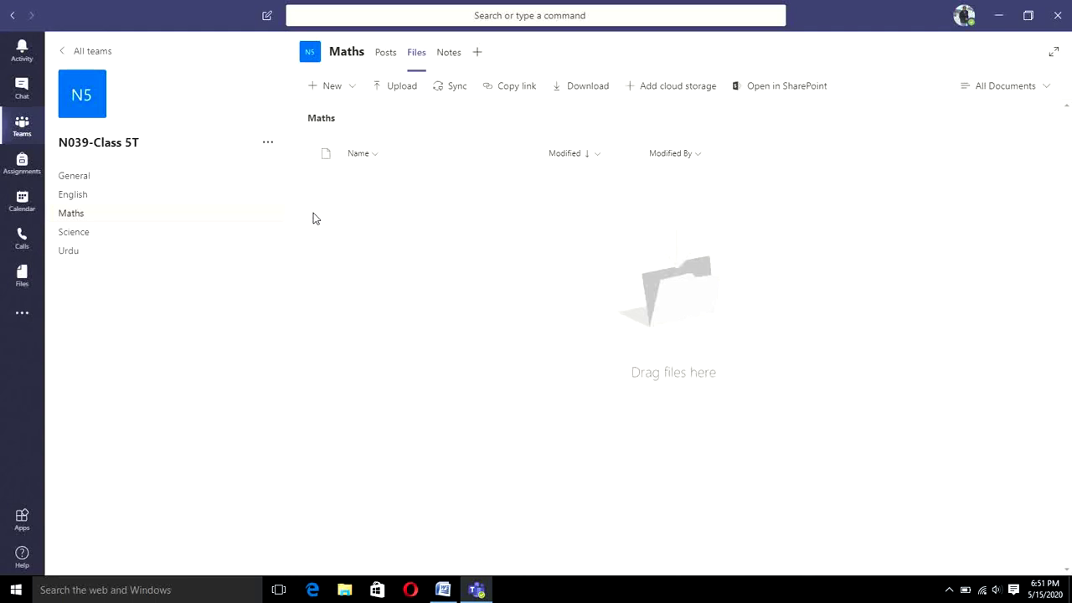
# Step: Open the '...' options menu for the N039-Class 5T team
pyautogui.click(274, 152)
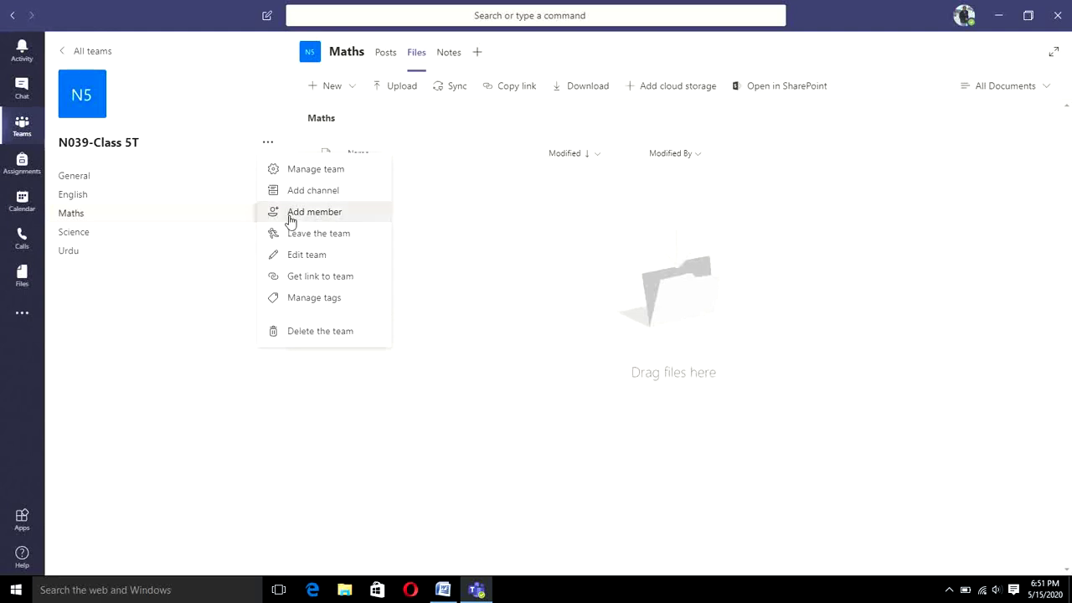
# Step: Add the teacher found by name search as a student of N039-Class 5T, check the Teachers tab, and close the dialog
pyautogui.click(291, 220)
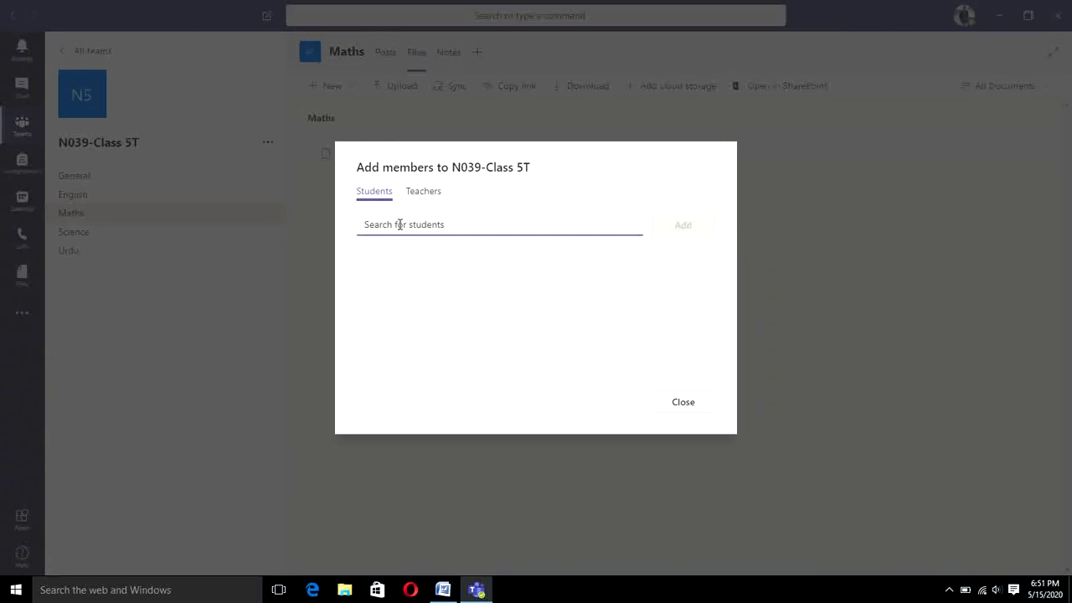
pyautogui.write('asma')
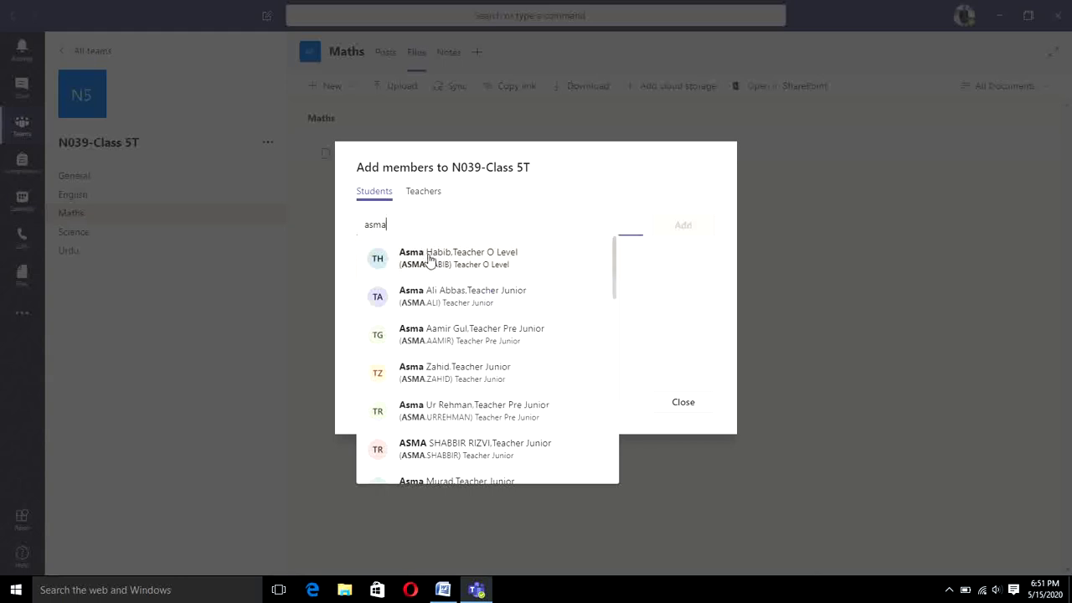
pyautogui.click(428, 259)
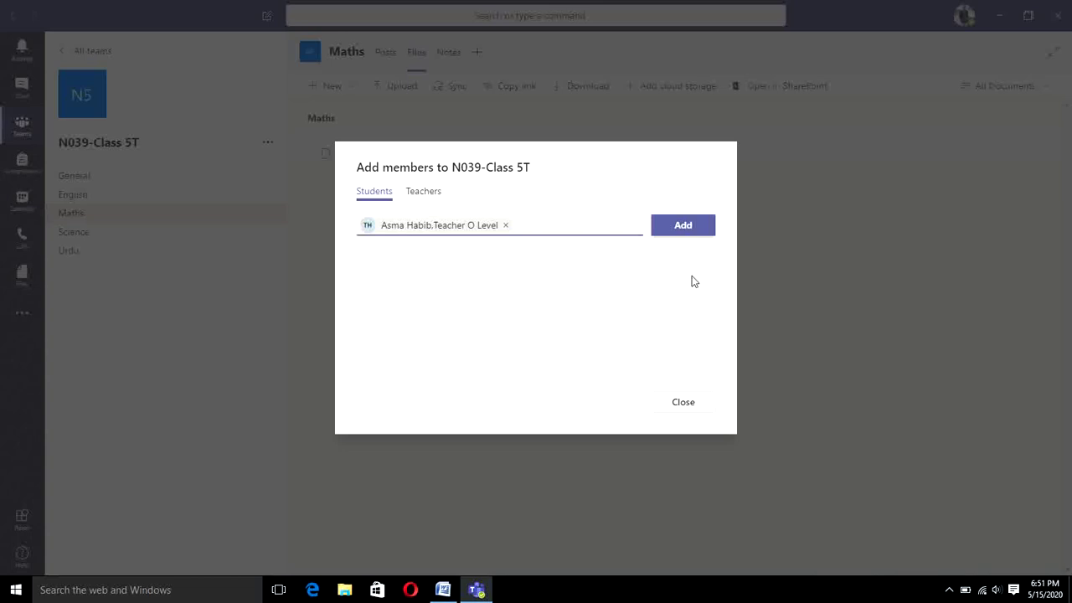
pyautogui.click(689, 226)
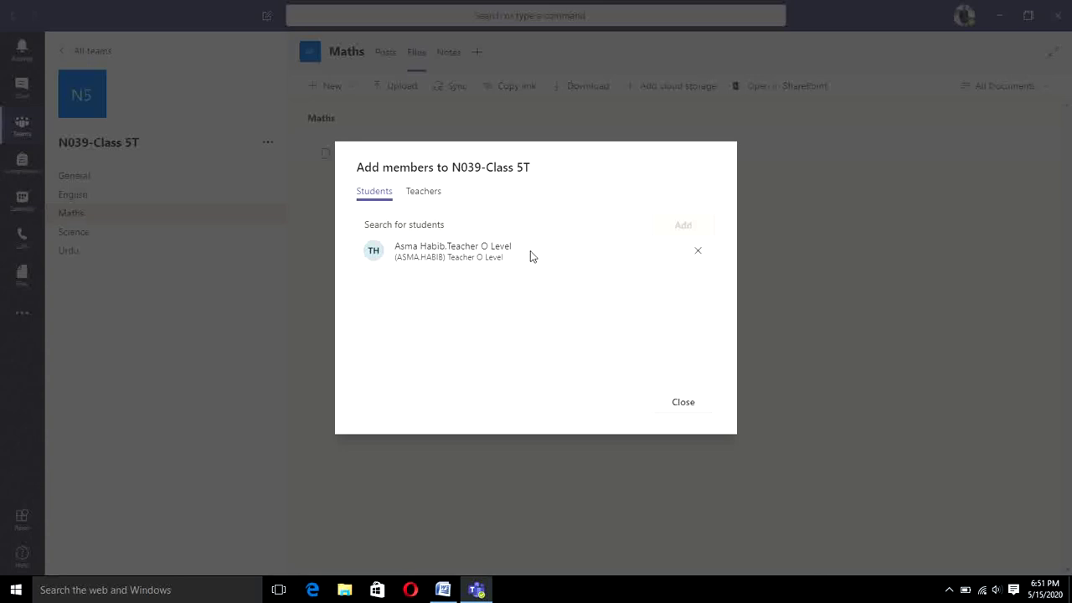
pyautogui.click(423, 202)
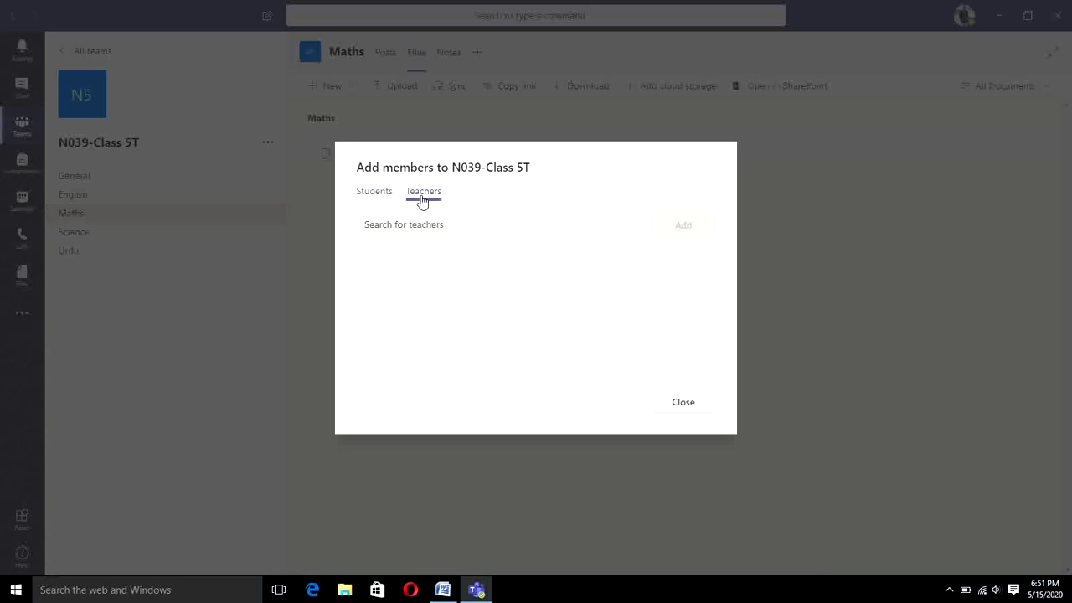
pyautogui.click(379, 196)
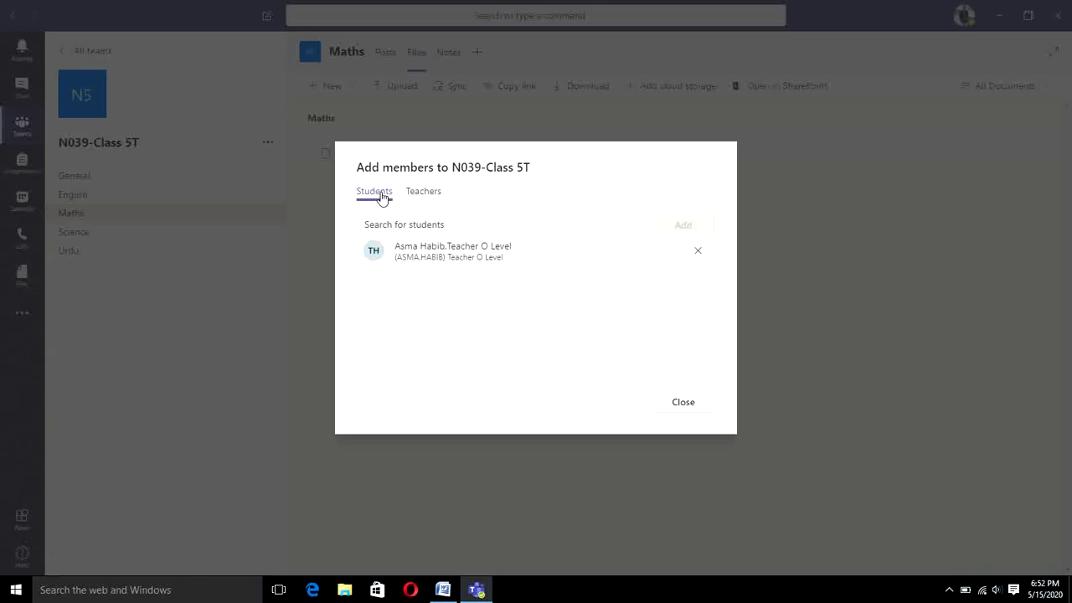
pyautogui.click(428, 190)
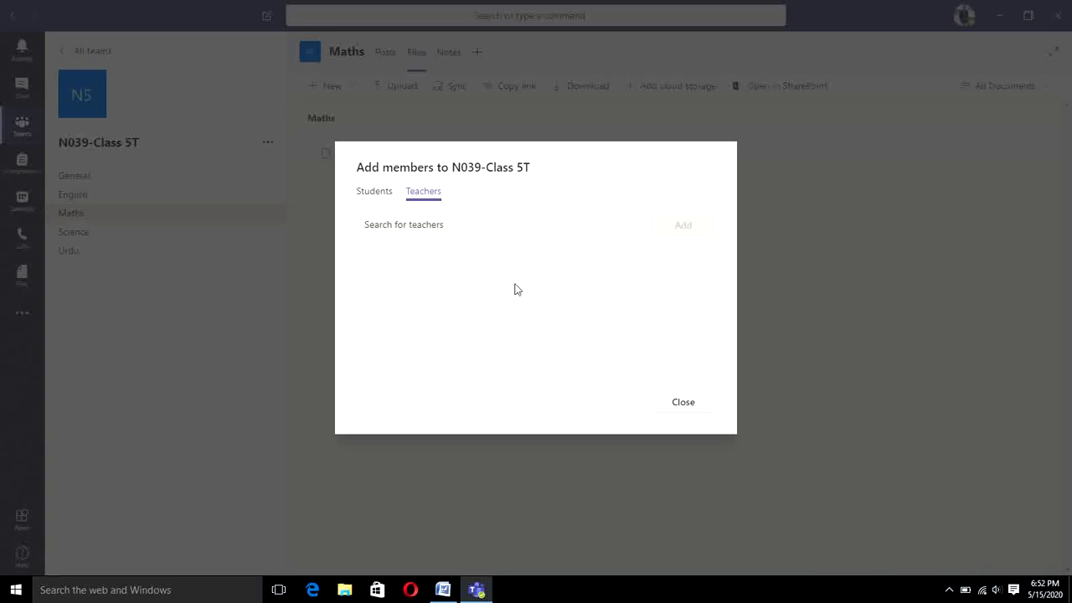
pyautogui.click(696, 406)
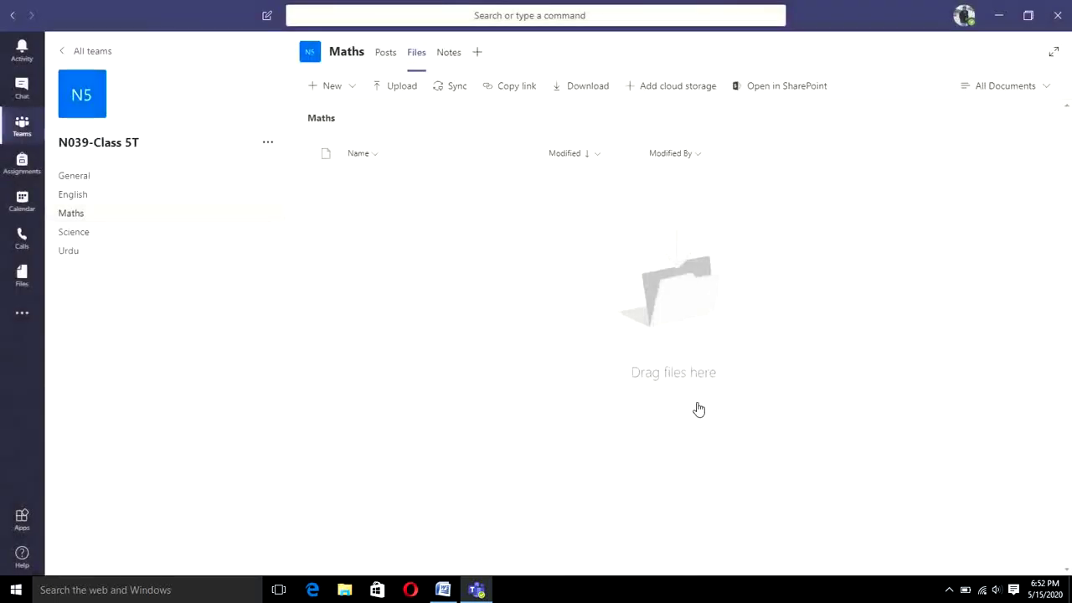
# Step: Open Manage team for N039-Class 5T, showing its 3 owners and 3 members
pyautogui.click(269, 142)
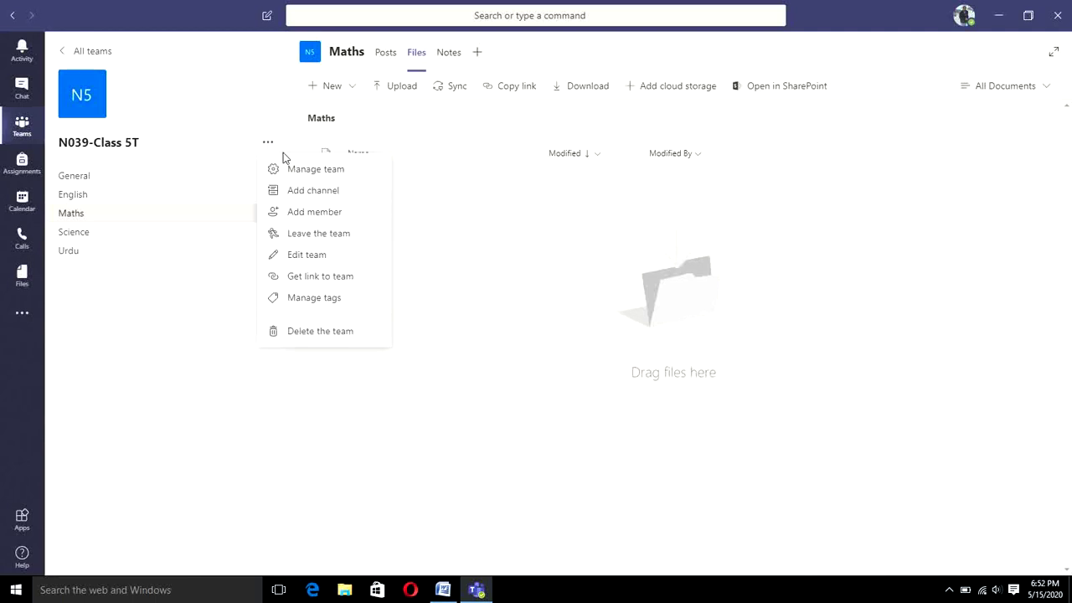
pyautogui.click(291, 168)
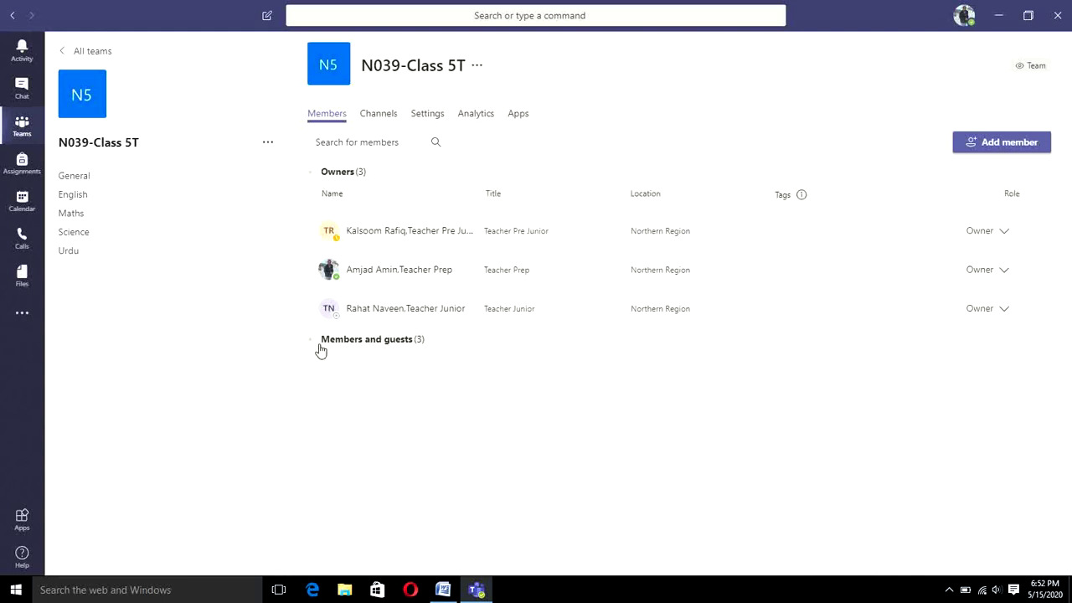
# Step: In Members and guests, change the first owner's role to Member
pyautogui.click(374, 345)
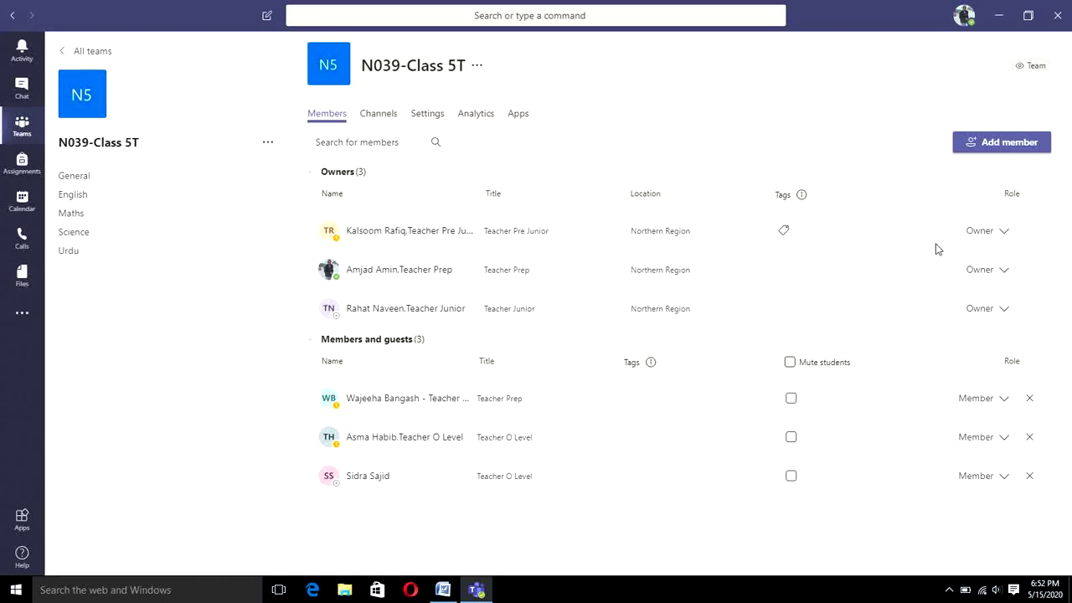
pyautogui.click(999, 238)
pyautogui.click(985, 296)
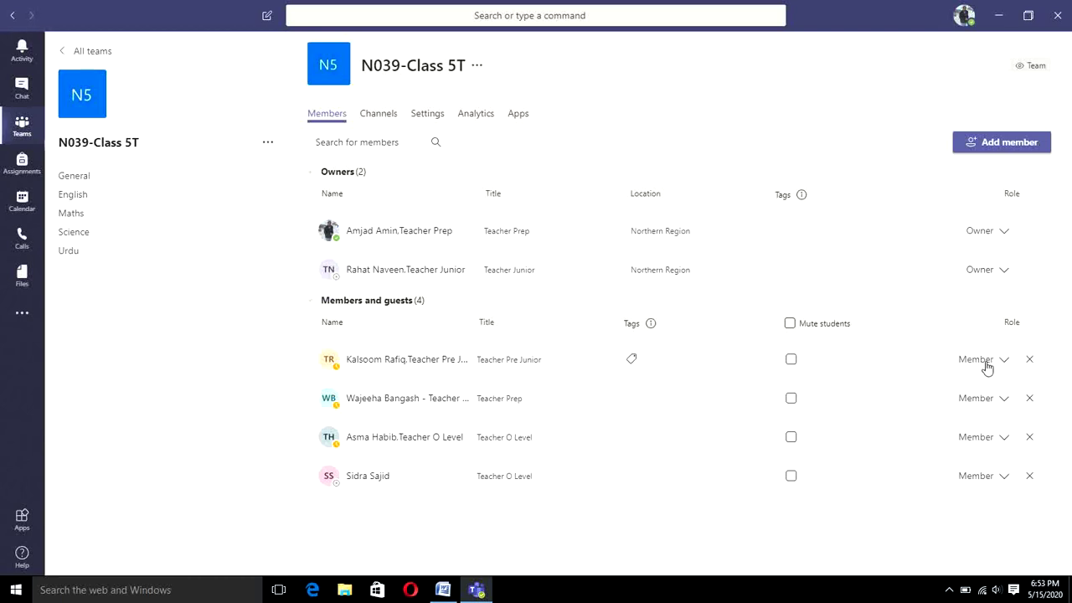
# Step: Remove the demoted member from the class team, check the Team code setting, then return to Word
pyautogui.click(1031, 361)
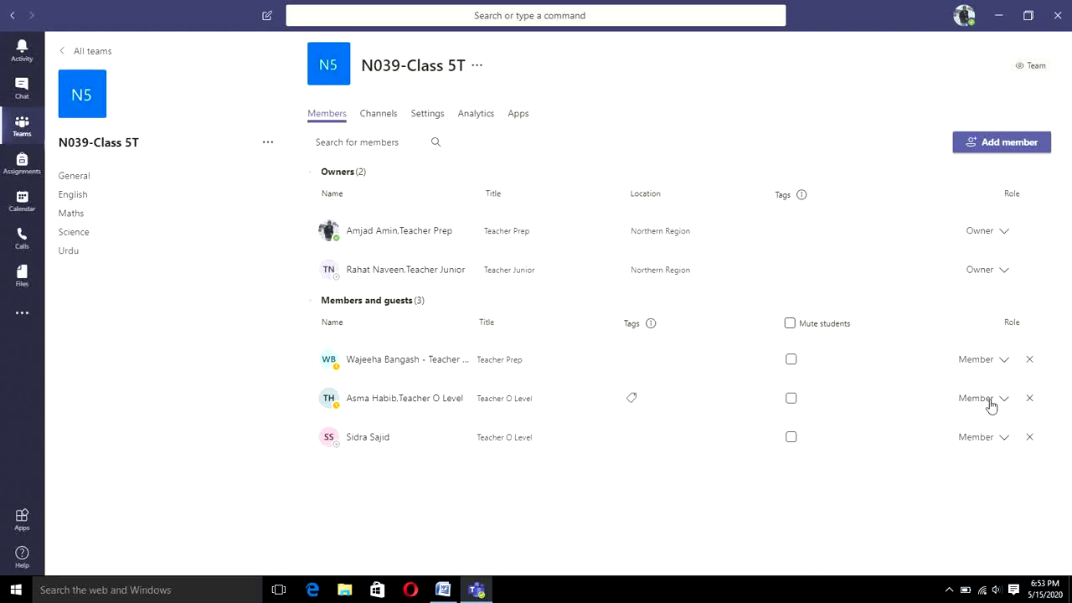
pyautogui.click(389, 119)
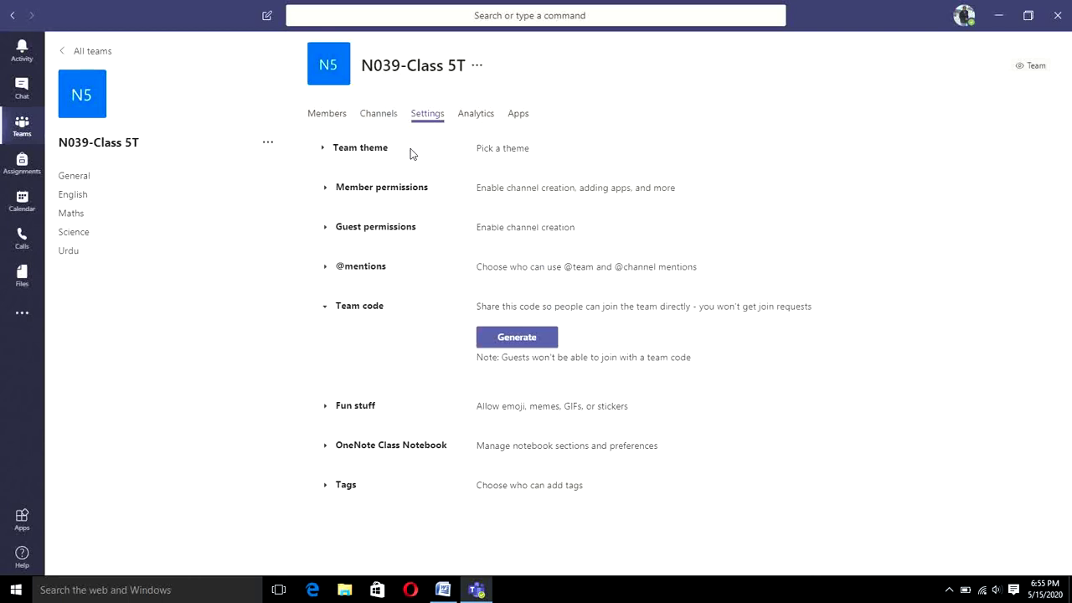
pyautogui.click(443, 590)
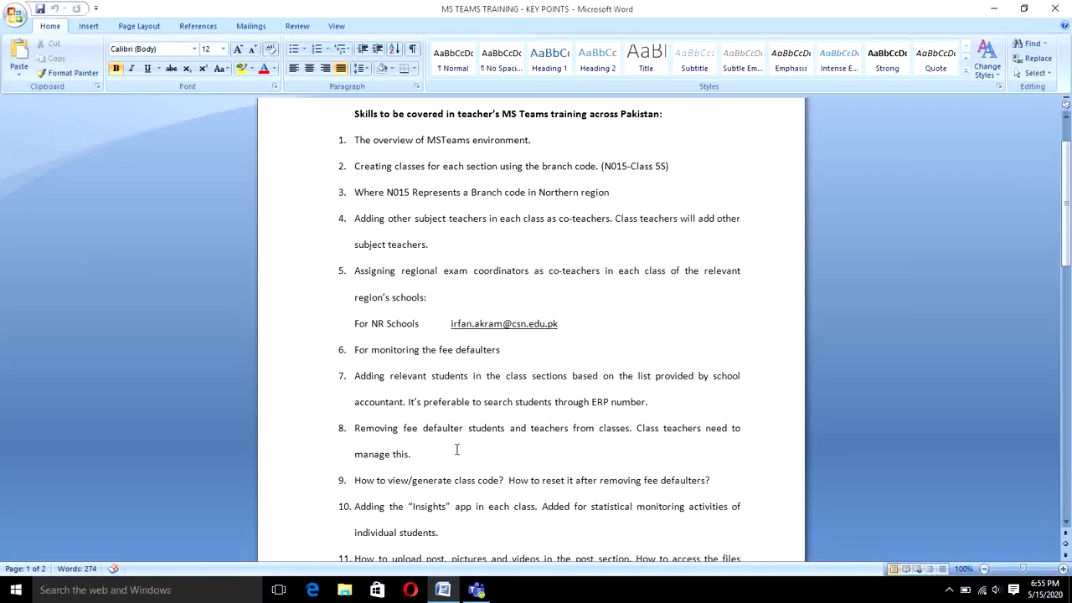
# Step: Read through the 'MS TEAMS TRAINING - KEY POINTS' list, selecting the NR Schools line, then return to Teams
pyautogui.keyDown('ctrl'); pyautogui.scroll(1, 431, 331); pyautogui.keyUp('ctrl')
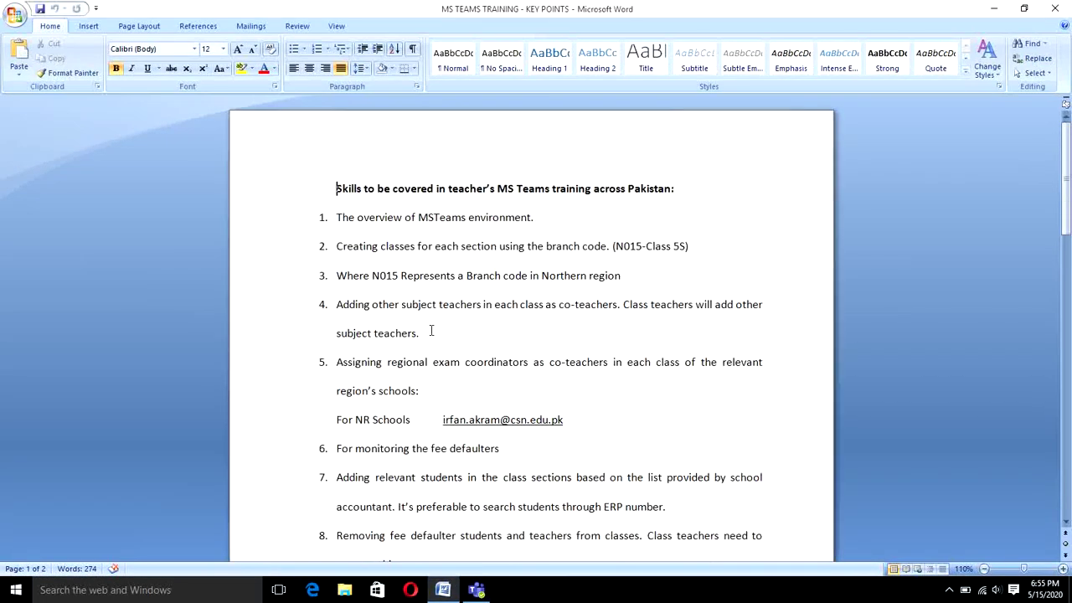
pyautogui.keyDown('ctrl'); pyautogui.scroll(3, 431, 331); pyautogui.keyUp('ctrl')
pyautogui.scroll(-5, 431, 330)
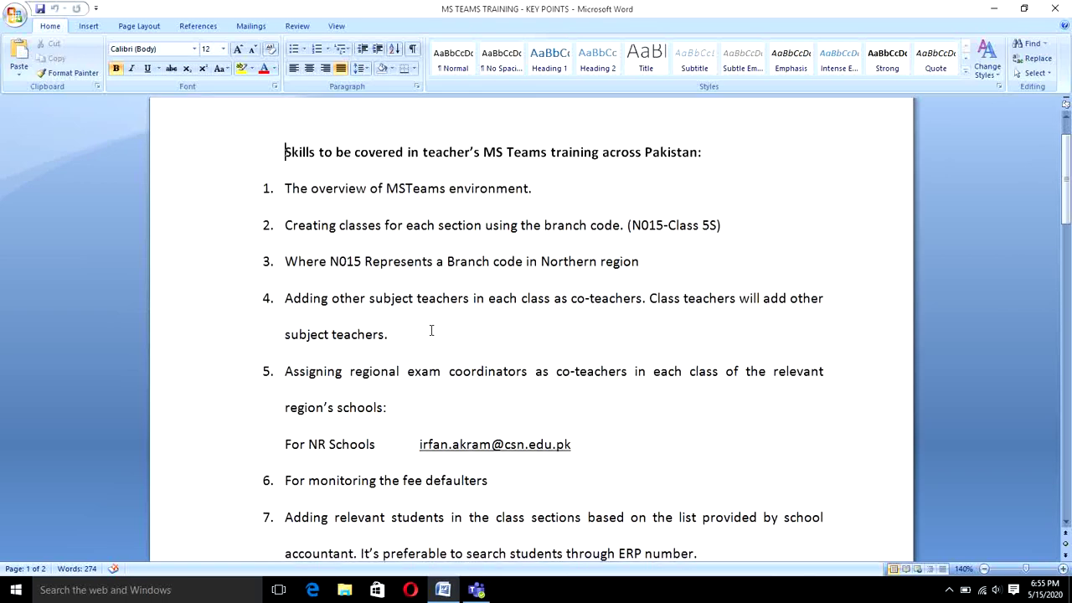
pyautogui.tripleClick(429, 312)
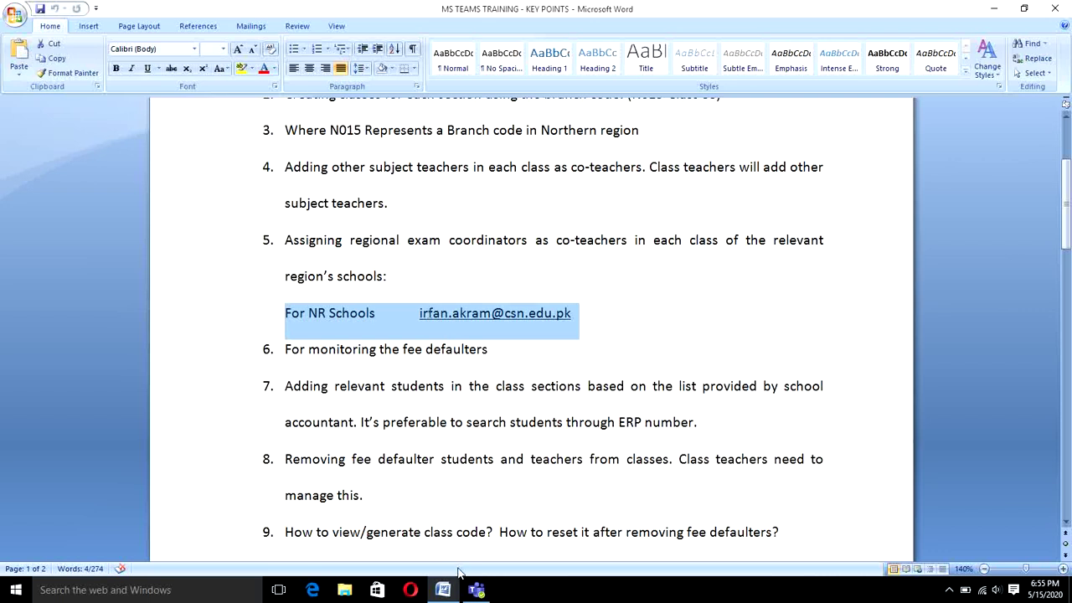
pyautogui.moveTo(455, 584)
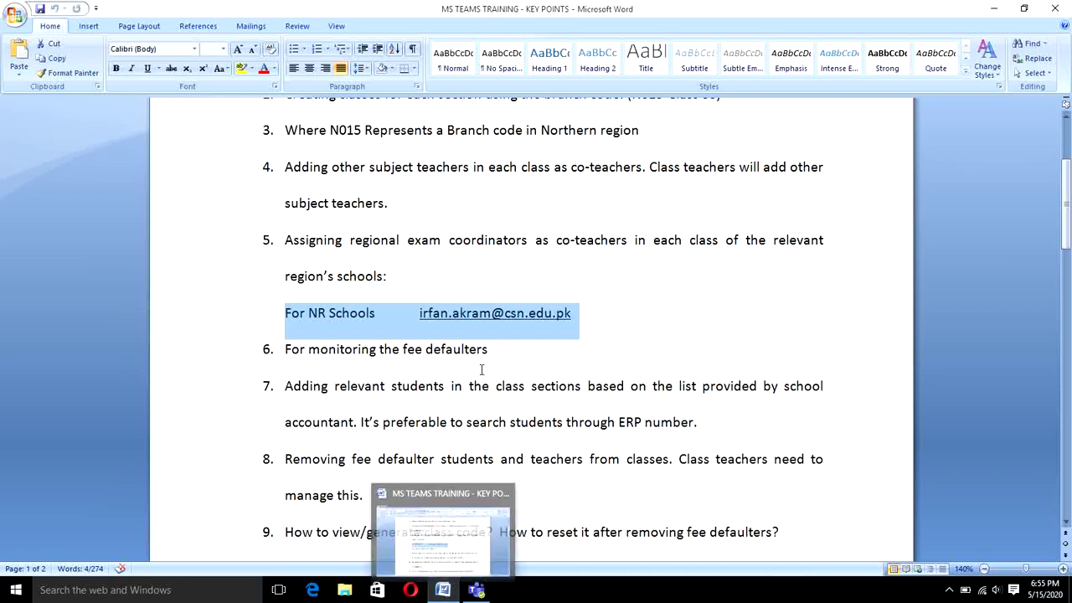
pyautogui.scroll(4, 482, 369)
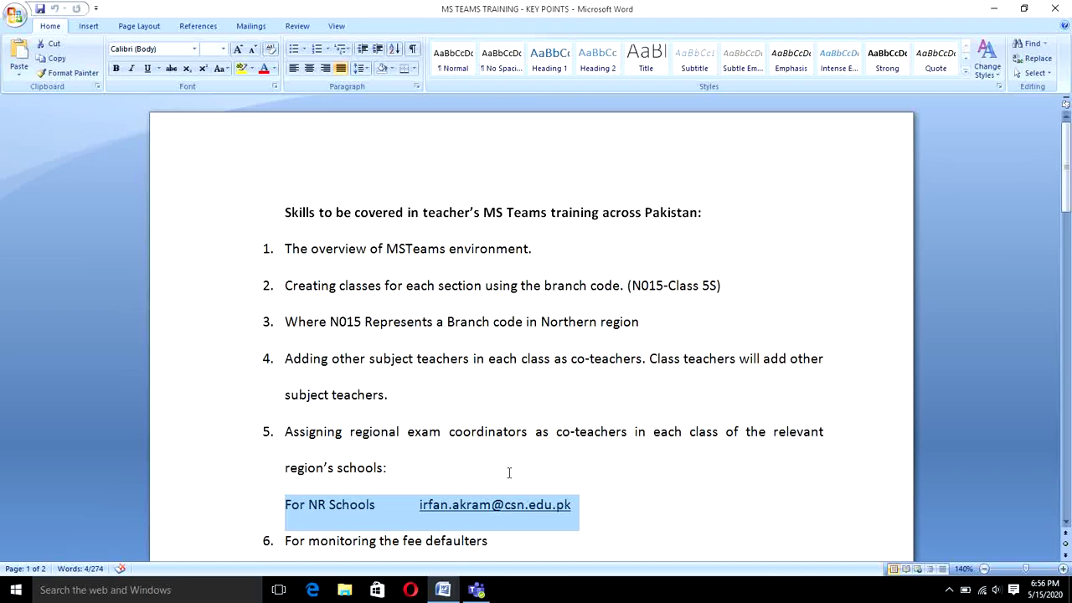
pyautogui.scroll(-5, 462, 537)
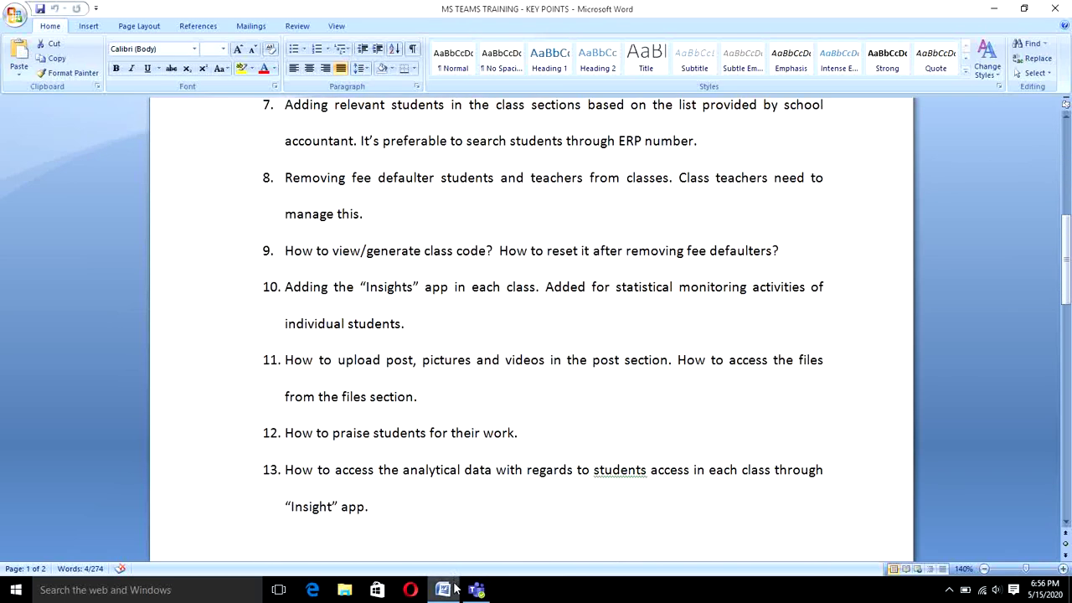
pyautogui.click(476, 590)
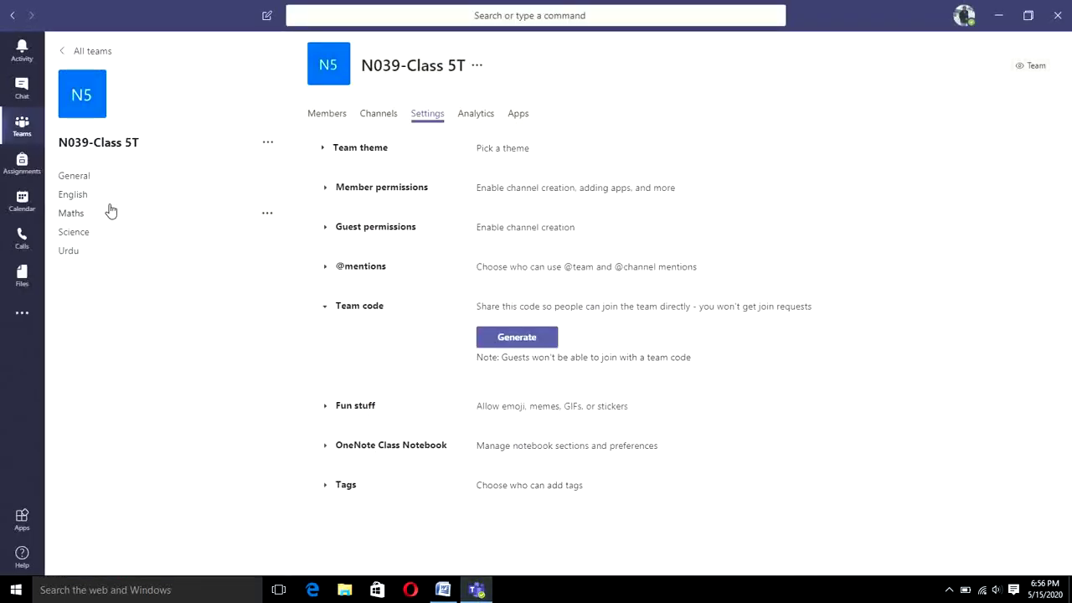